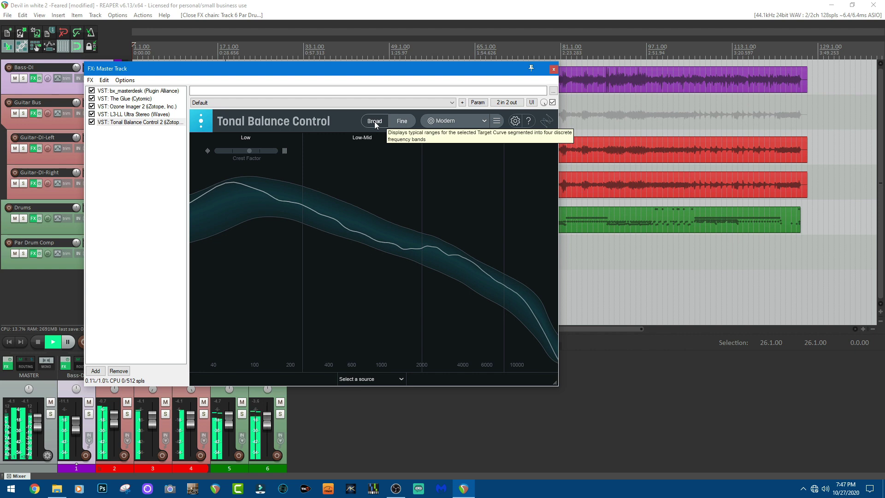
Step: Show the Tonal Balance Control in its Broad view, review bx_masterdesk on the master track, and close the effects chain
{"action": "left_click", "coordinate": [374, 121]}
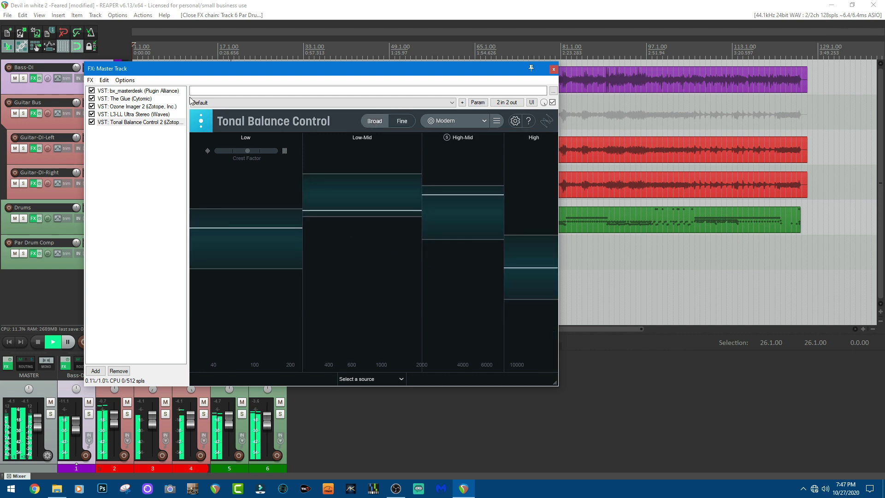
{"action": "left_click", "coordinate": [159, 91]}
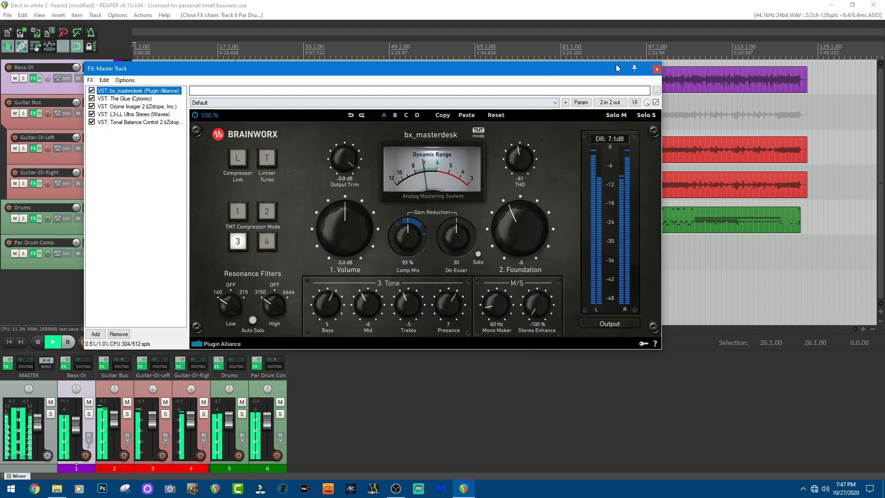
{"action": "left_click", "coordinate": [657, 69]}
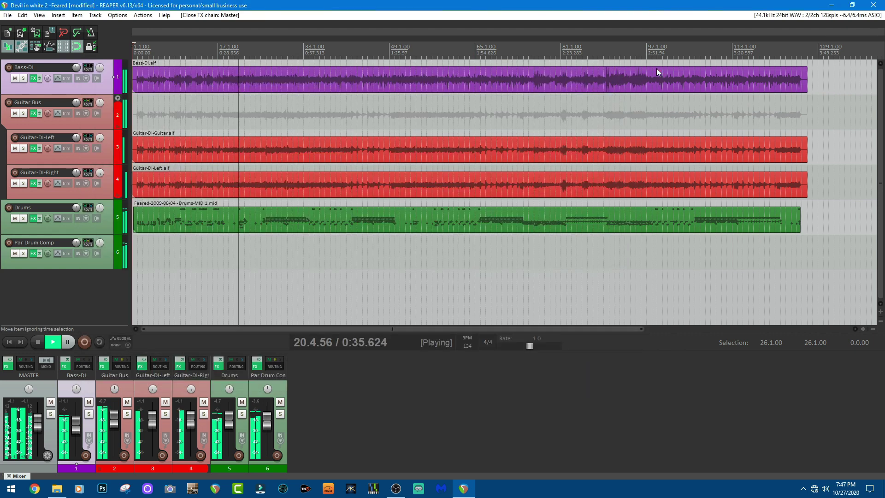
Step: Open the Bass-DI track's effects chain and examine the drive, amp, cab and FX sections of Duality Bass Studio
{"action": "left_click", "coordinate": [65, 369]}
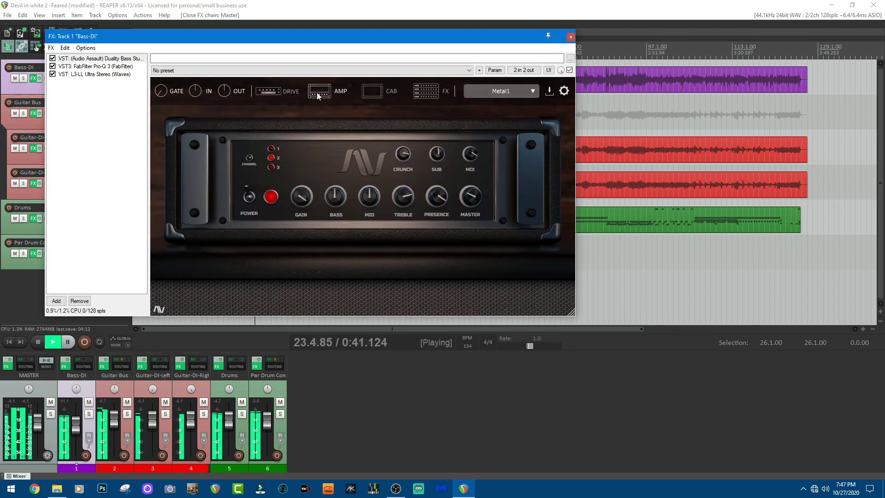
{"action": "left_click", "coordinate": [268, 92]}
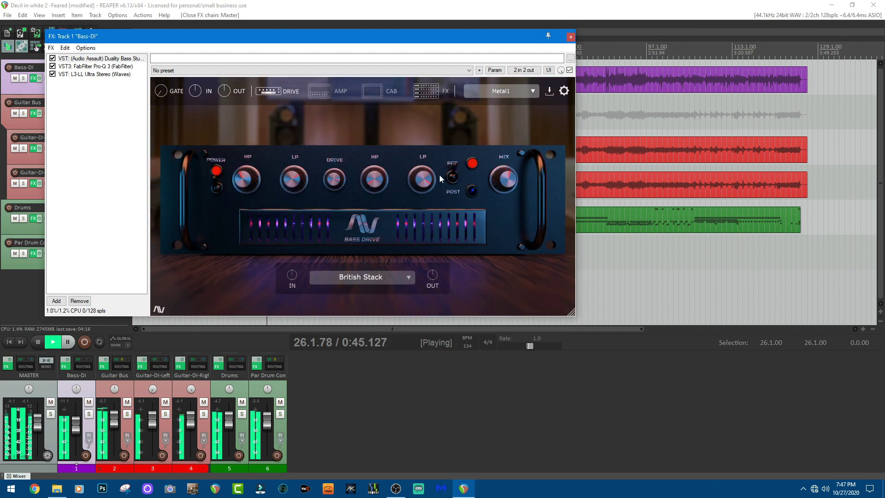
{"action": "left_click", "coordinate": [325, 95]}
{"action": "left_click", "coordinate": [374, 95]}
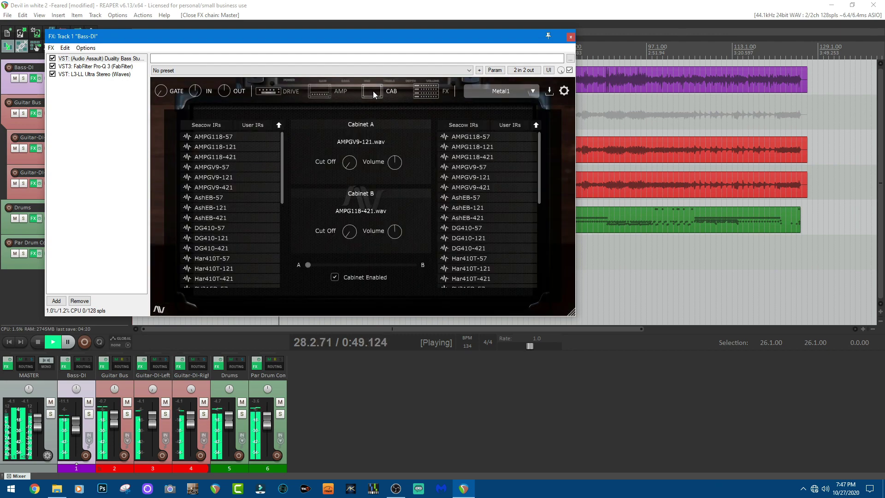
{"action": "left_click", "coordinate": [422, 93]}
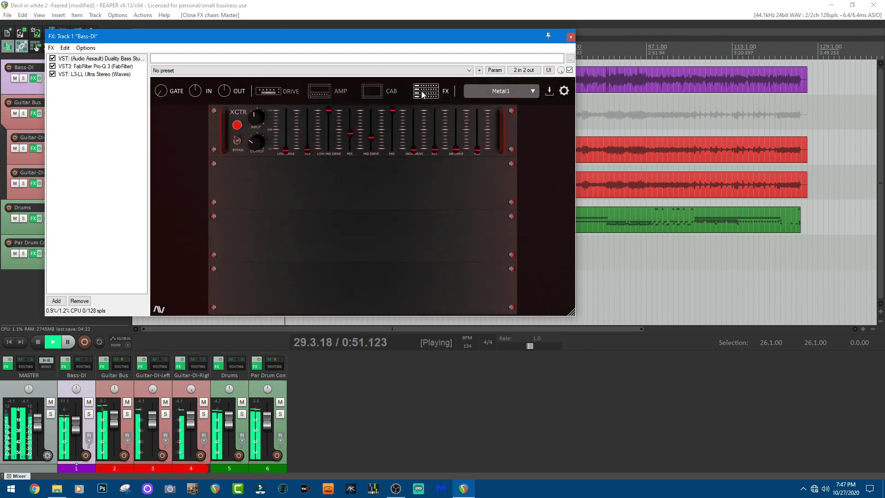
{"action": "left_click", "coordinate": [270, 91]}
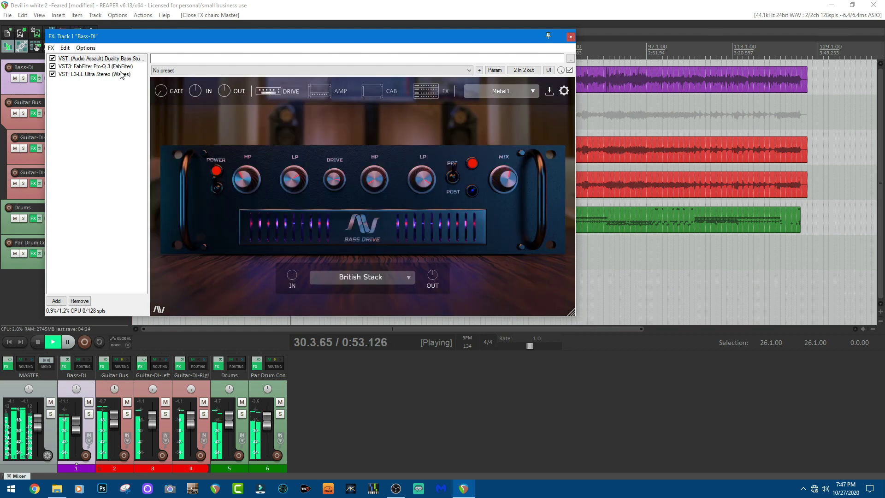
Step: Review the FabFilter Pro-Q 3 and L3-LL limiter settings on the Bass-DI track and close its effects chain
{"action": "left_click", "coordinate": [103, 67]}
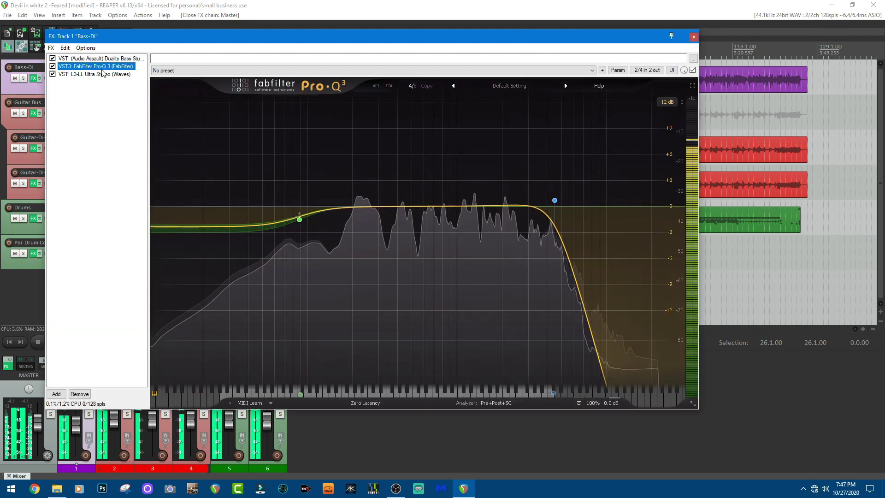
{"action": "left_click", "coordinate": [101, 74]}
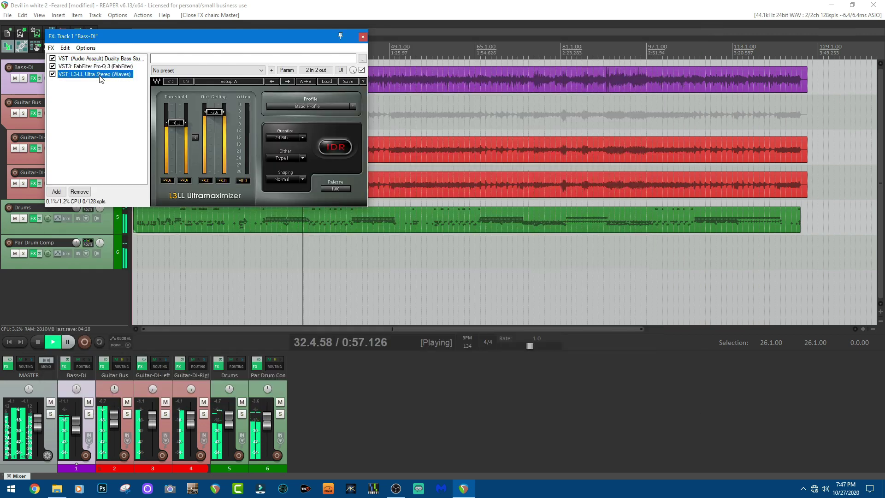
{"action": "left_click", "coordinate": [103, 60]}
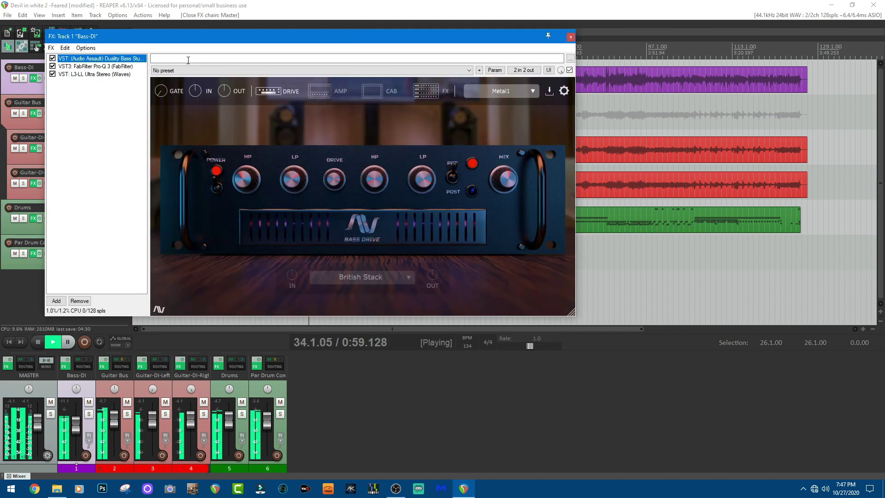
{"action": "left_click", "coordinate": [571, 37]}
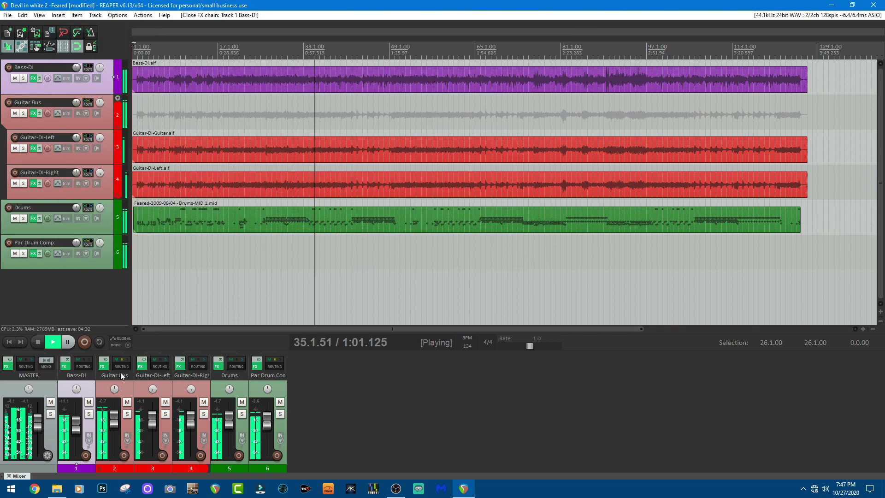
Step: Examine the Guitar Bus effects from Pro-Q 3 and its cut filters through API-550A, Pro-MB, PuigTec EQP1A and L3-LL, then close the chain
{"action": "left_click", "coordinate": [104, 367]}
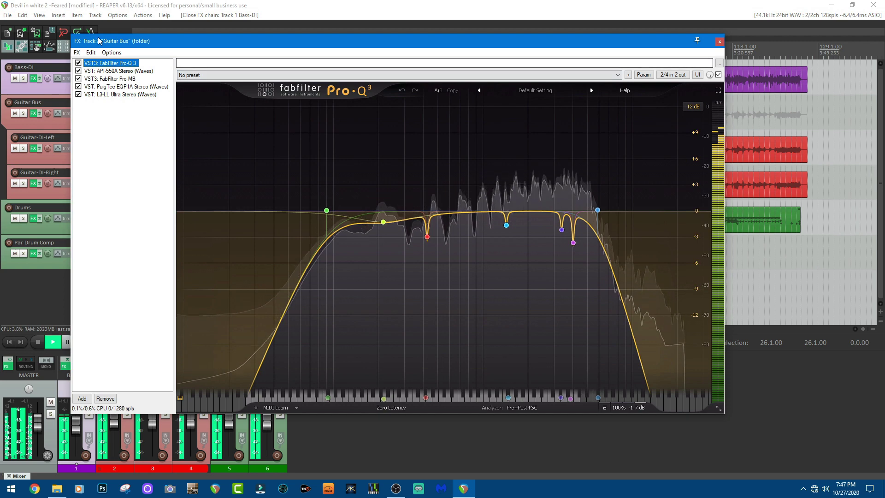
{"action": "mouse_move", "coordinate": [329, 213]}
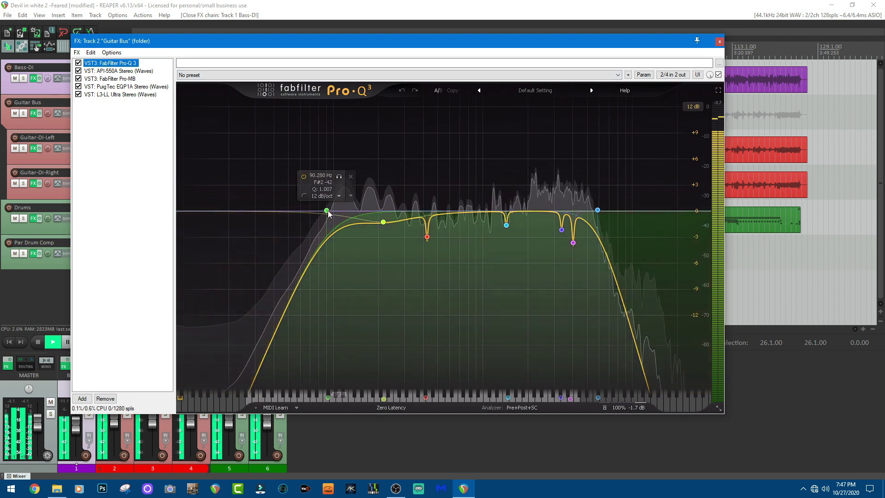
{"action": "mouse_move", "coordinate": [597, 213]}
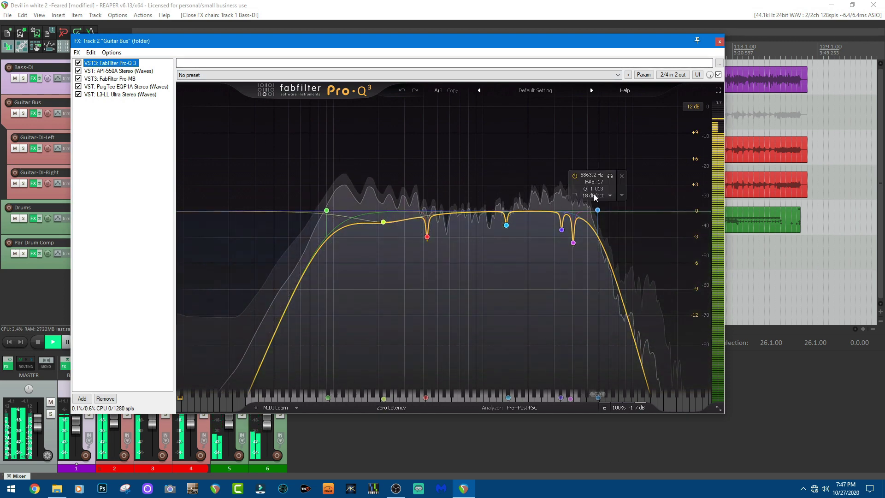
{"action": "left_click", "coordinate": [114, 72]}
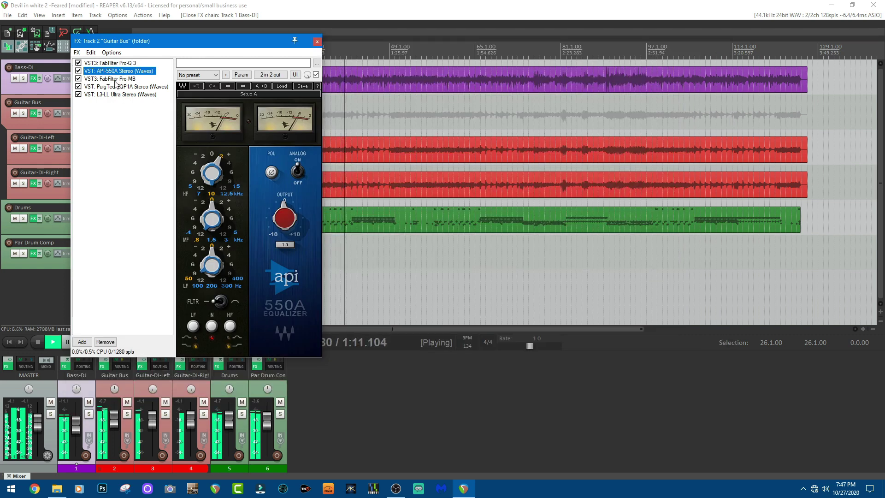
{"action": "left_click", "coordinate": [115, 79]}
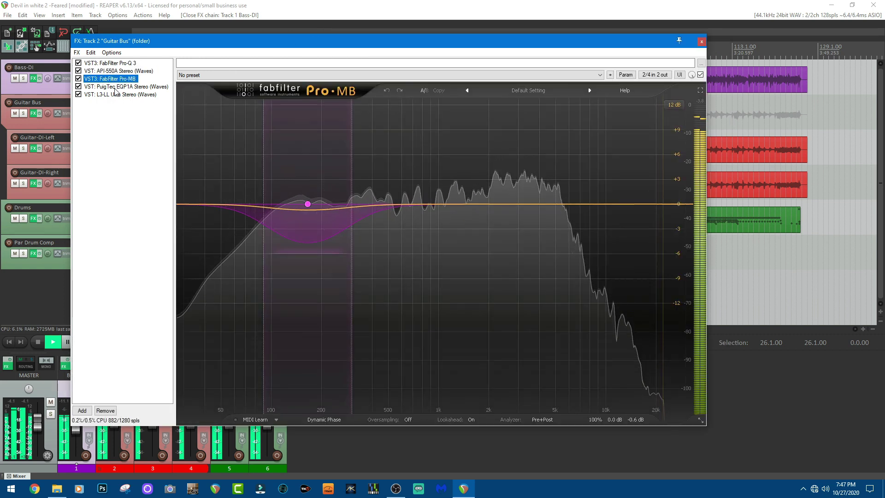
{"action": "left_click", "coordinate": [116, 88]}
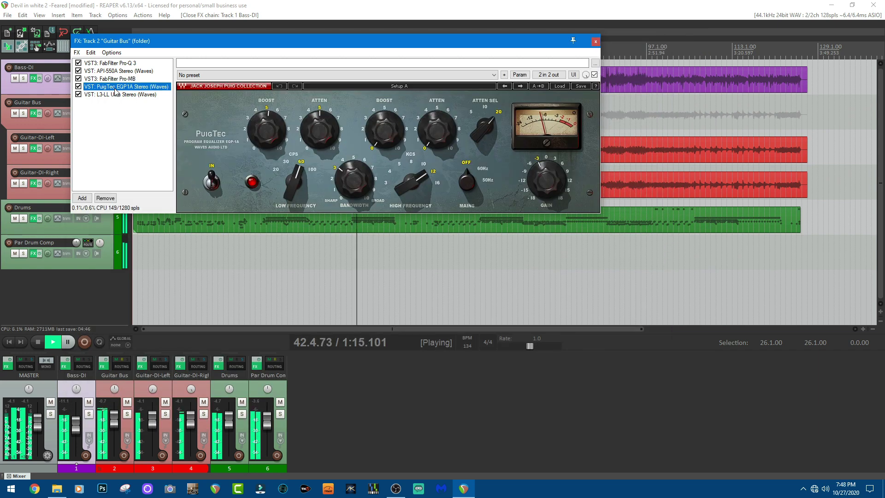
{"action": "left_click", "coordinate": [115, 95]}
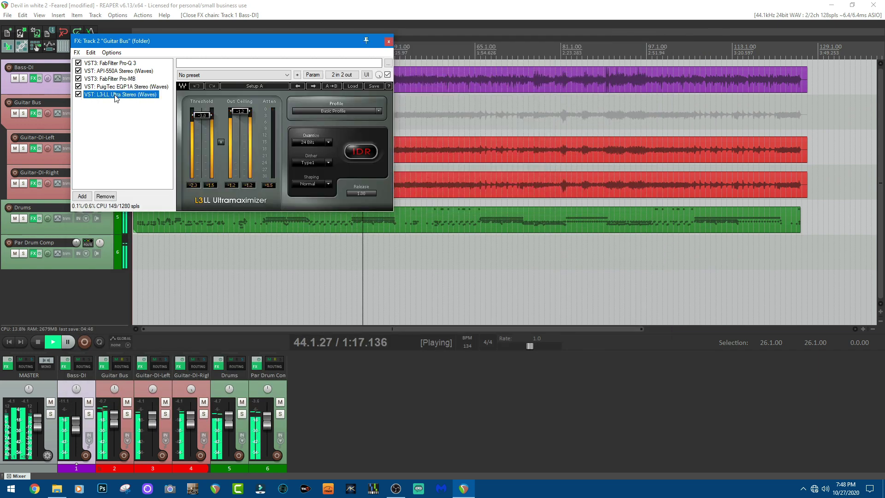
{"action": "left_click", "coordinate": [111, 63]}
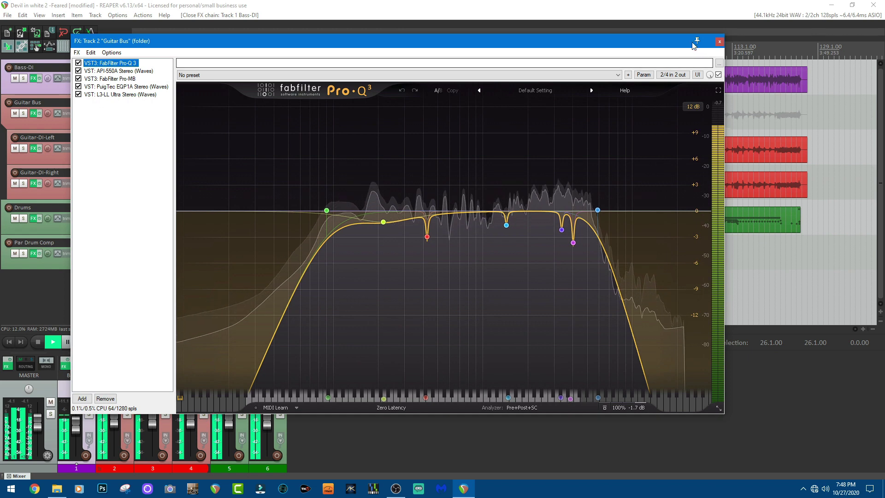
{"action": "left_click", "coordinate": [718, 42]}
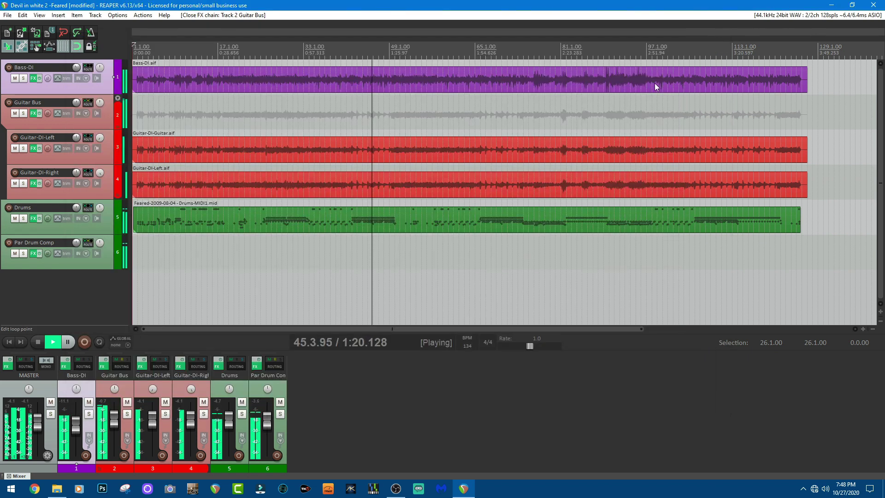
Step: Examine the Guitar-DI-Left track's ReAmp Studio stomp, amp, cab and FX sections and its ReaGate settings, and close the chain
{"action": "left_click", "coordinate": [143, 368]}
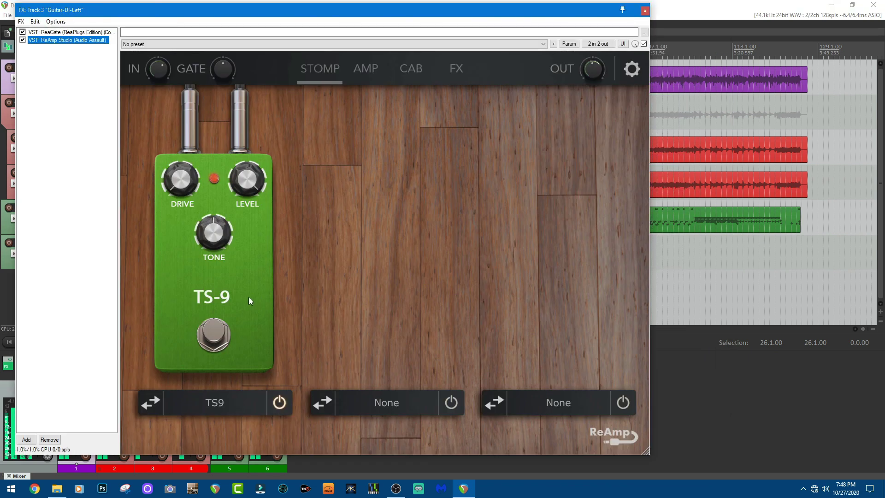
{"action": "left_click", "coordinate": [370, 70]}
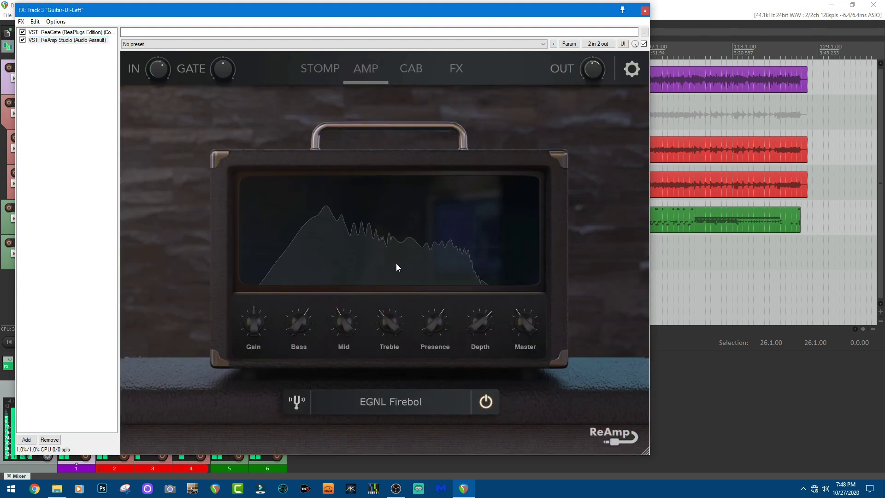
{"action": "left_click", "coordinate": [403, 70]}
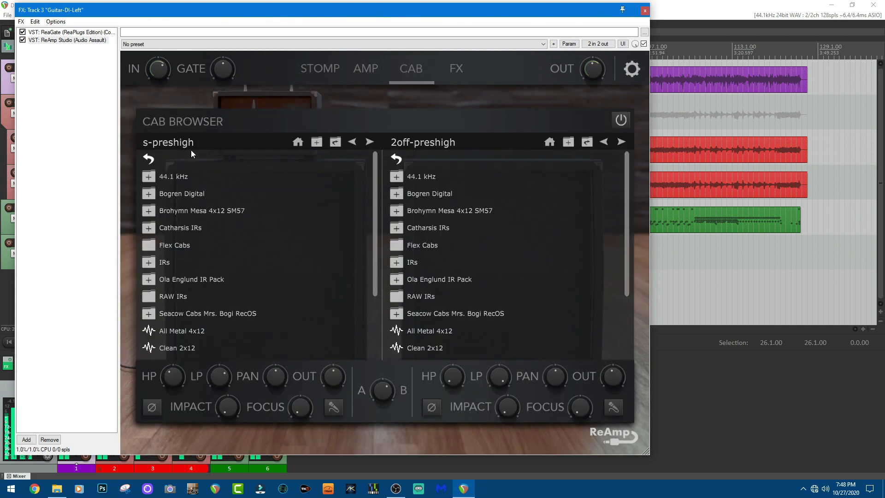
{"action": "left_click", "coordinate": [465, 72]}
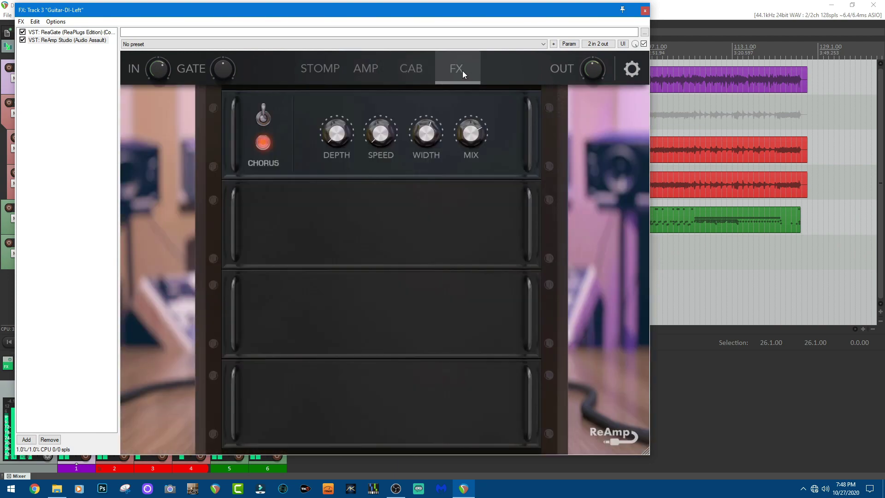
{"action": "left_click", "coordinate": [324, 70]}
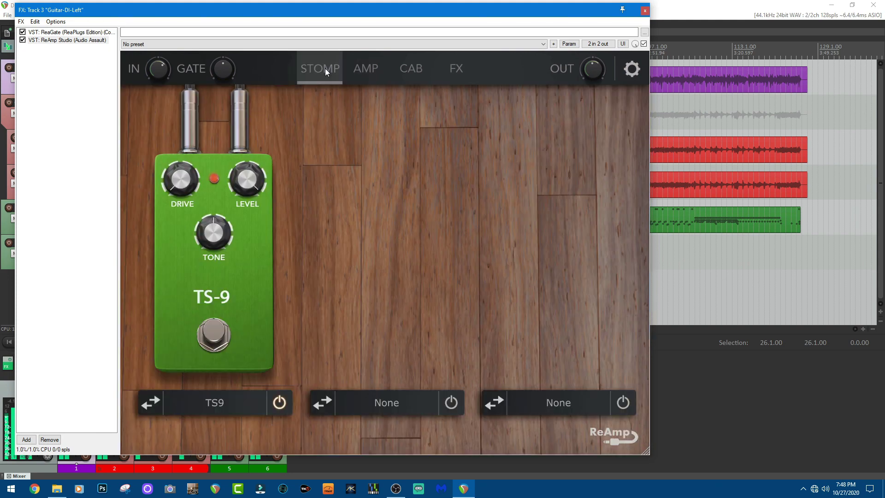
{"action": "left_click", "coordinate": [70, 33]}
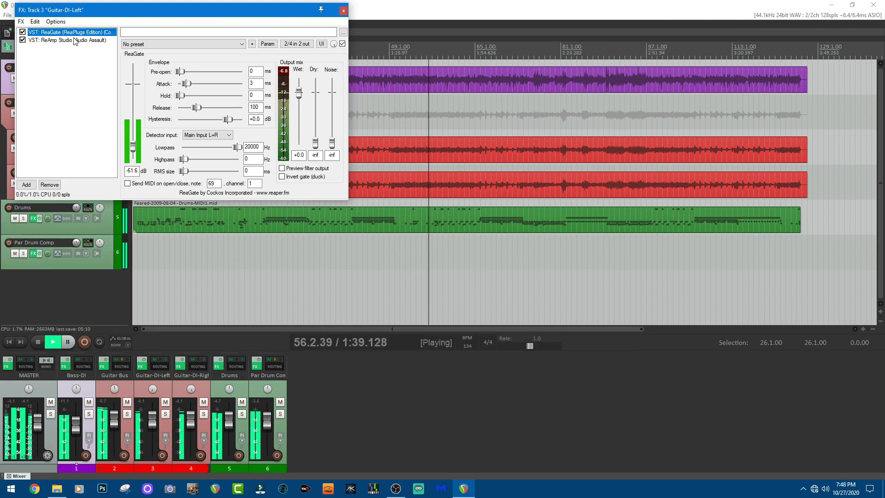
{"action": "left_click", "coordinate": [75, 40]}
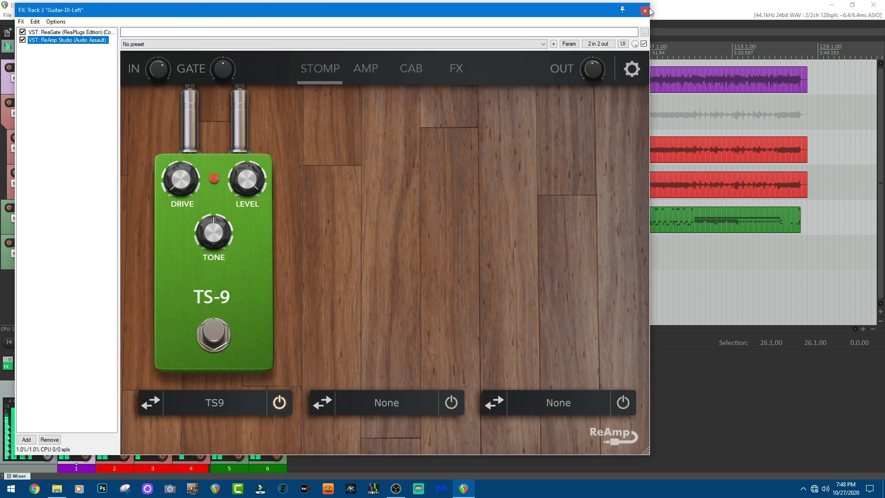
{"action": "left_click", "coordinate": [644, 11]}
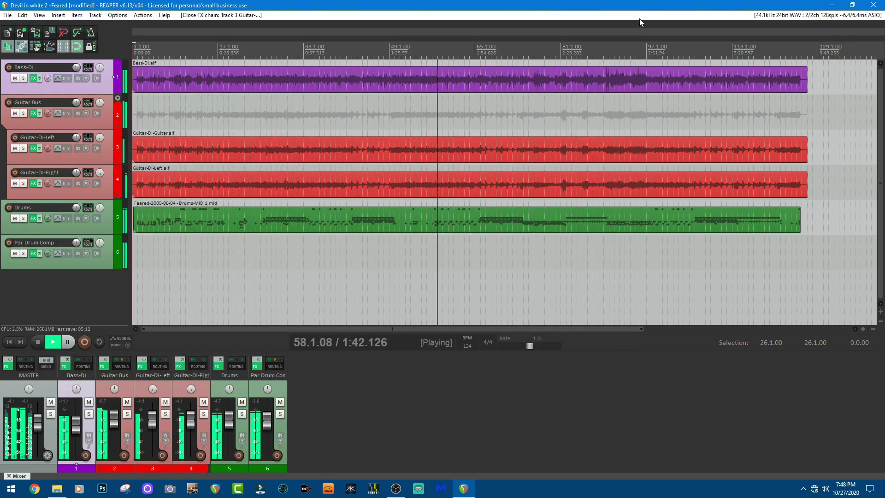
Step: Review EZdrummer, bx_console SSL 4000 E and the L3-LL limiter on the Drums track, and close its effects chain
{"action": "left_click", "coordinate": [218, 367]}
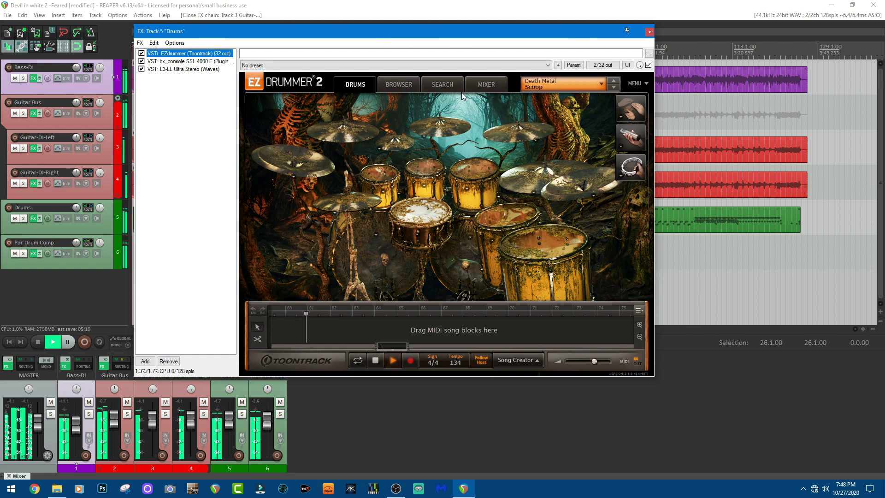
{"action": "left_click", "coordinate": [180, 62]}
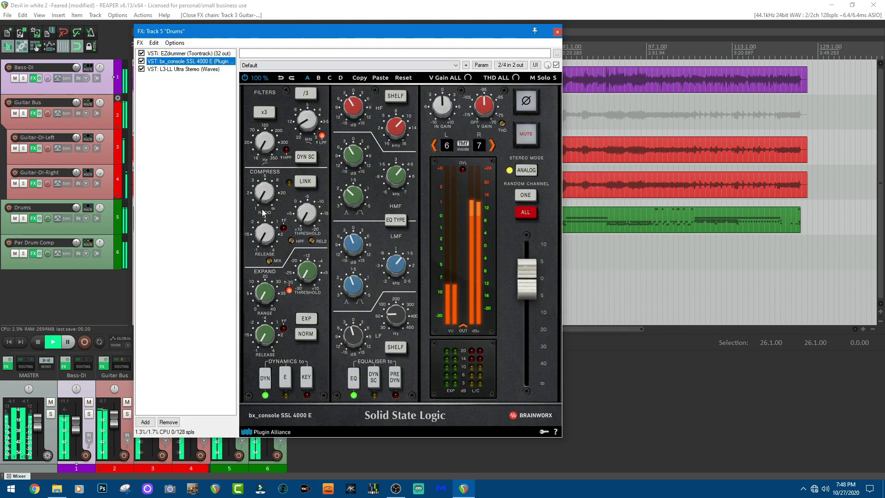
{"action": "left_click", "coordinate": [173, 69]}
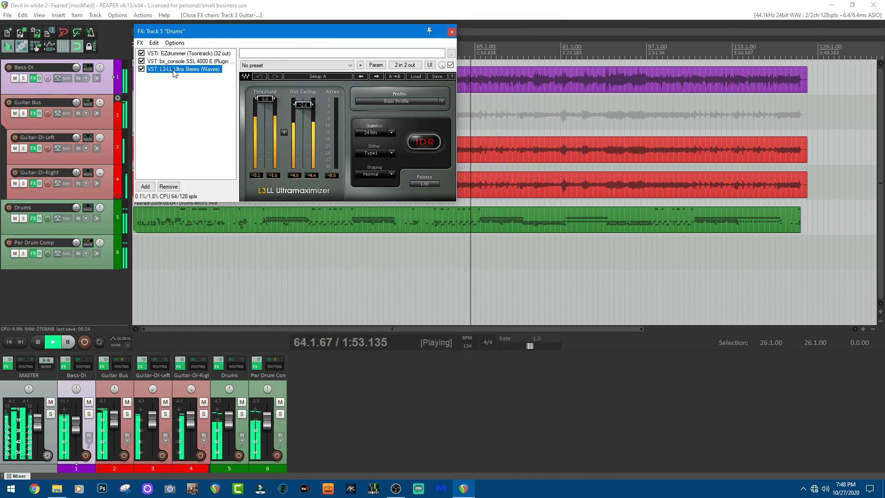
{"action": "left_click", "coordinate": [182, 61]}
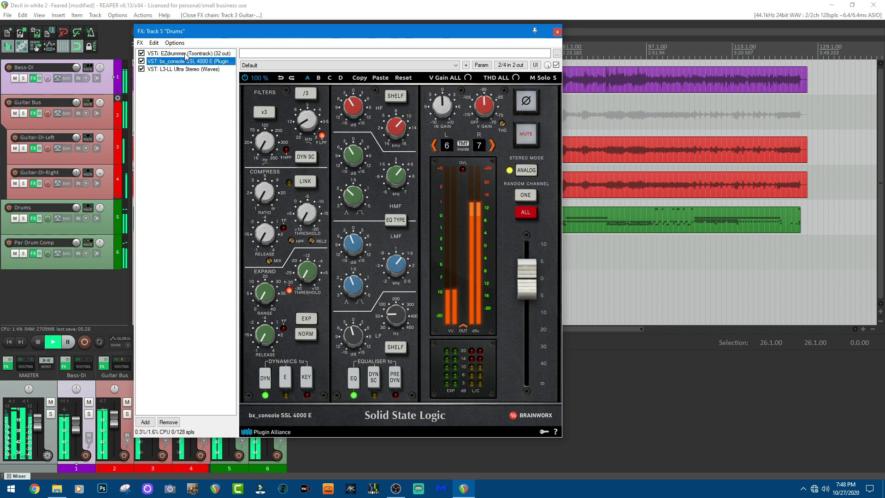
{"action": "left_click", "coordinate": [185, 54]}
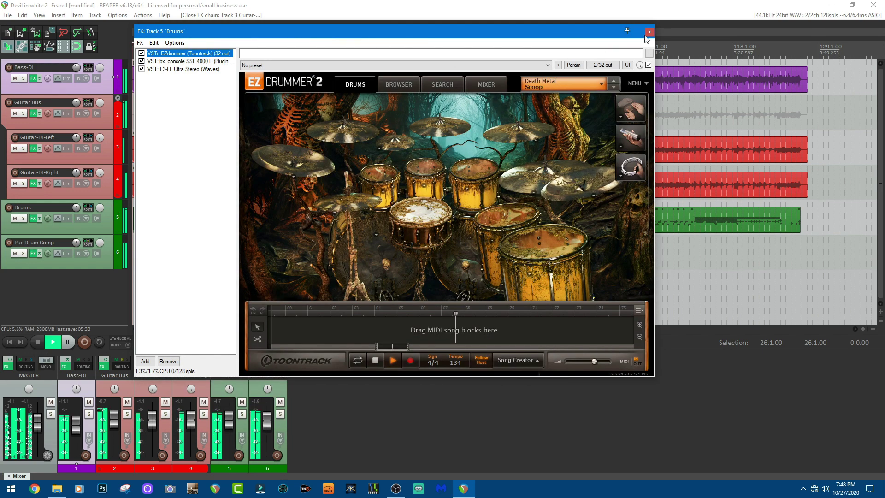
{"action": "left_click", "coordinate": [649, 32]}
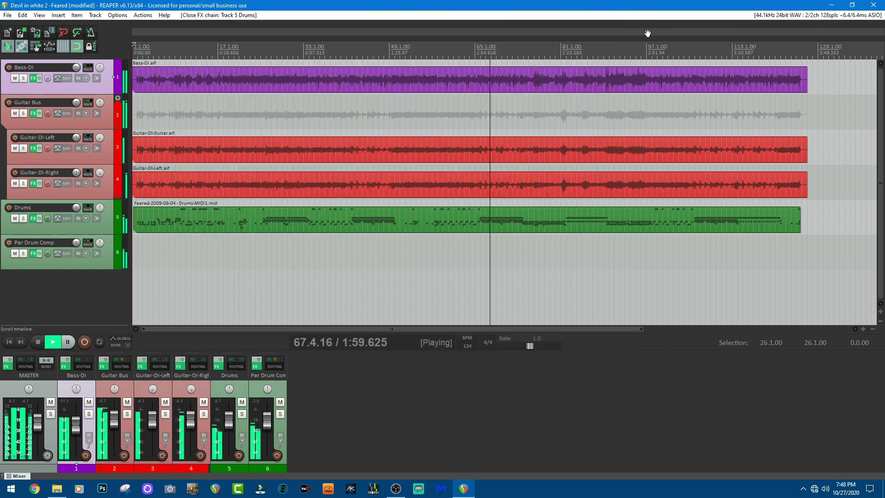
Step: Review the Kotelnikov mastering compressor settings on the Par Drum Comp track and close its effects chain
{"action": "left_click", "coordinate": [256, 368]}
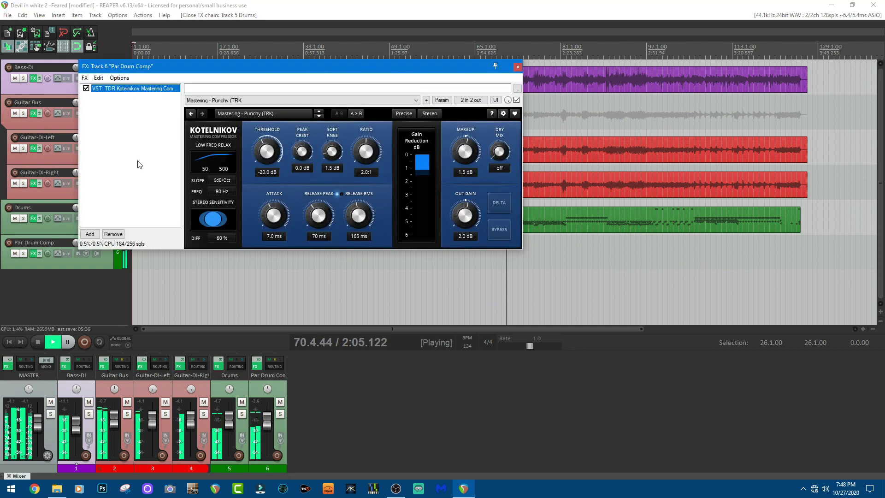
{"action": "left_click", "coordinate": [517, 68]}
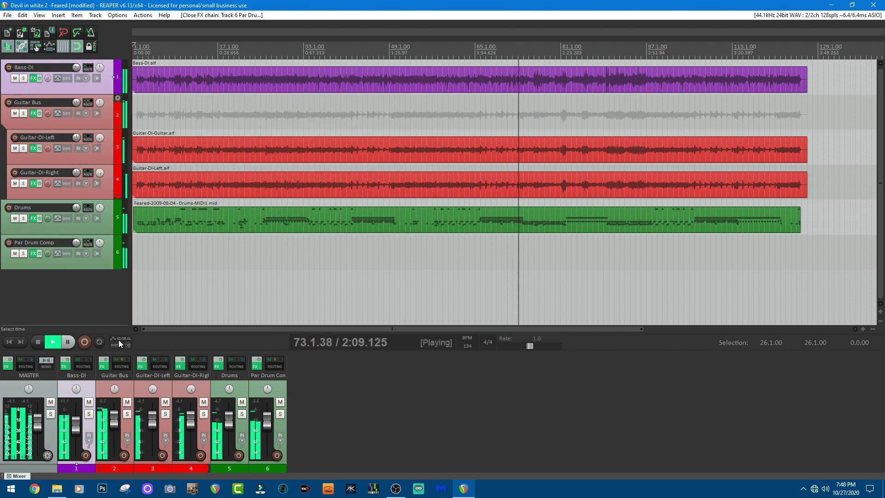
Step: Solo the Guitar Bus, Guitar-DI-Left and Guitar-DI-Right tracks to hear the guitars alone, and clear all three solos
{"action": "left_click", "coordinate": [127, 415]}
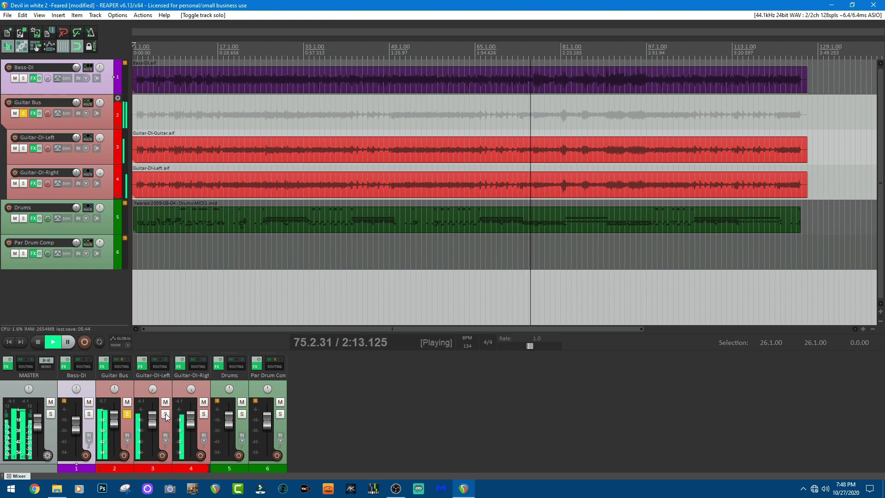
{"action": "left_click", "coordinate": [205, 416]}
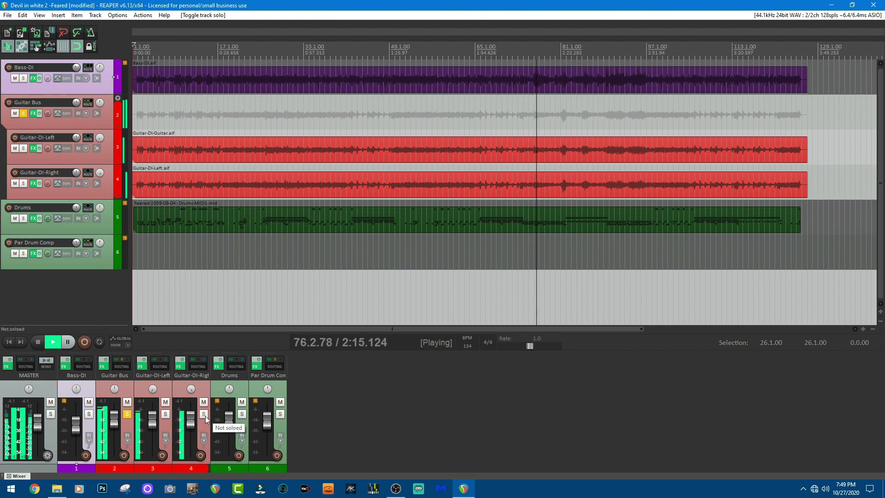
{"action": "left_click", "coordinate": [166, 414]}
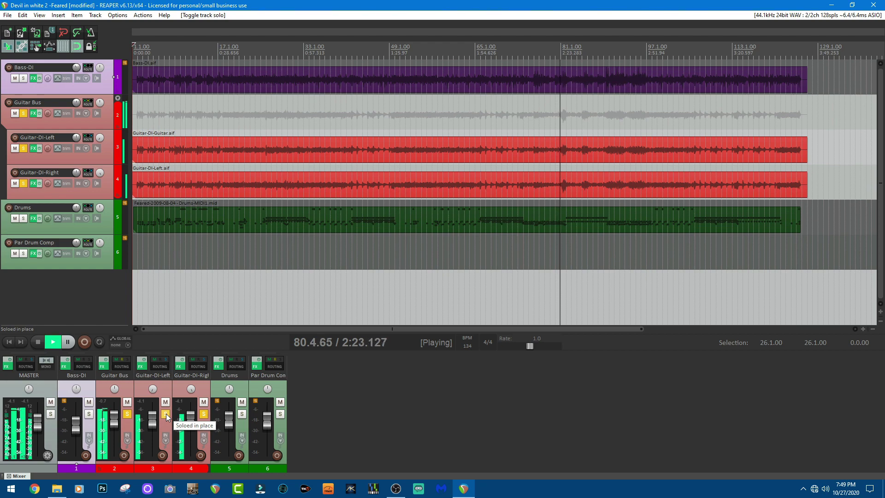
{"action": "left_click", "coordinate": [127, 414]}
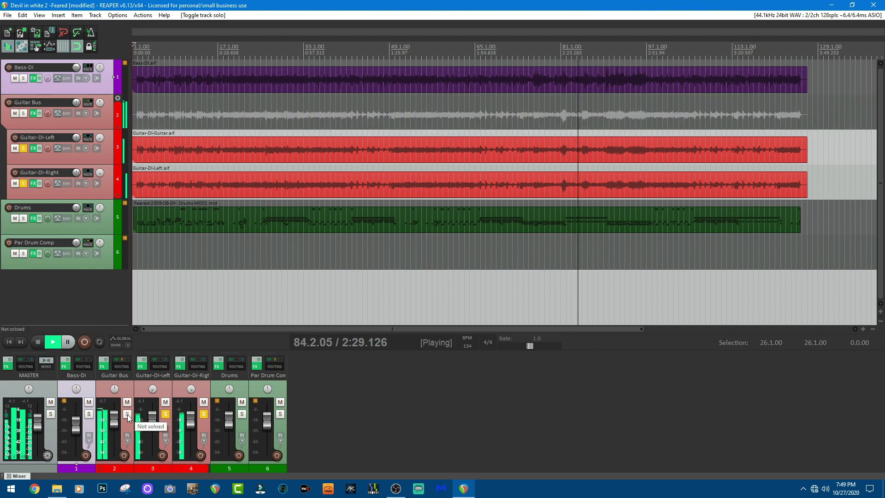
{"action": "left_click", "coordinate": [167, 414]}
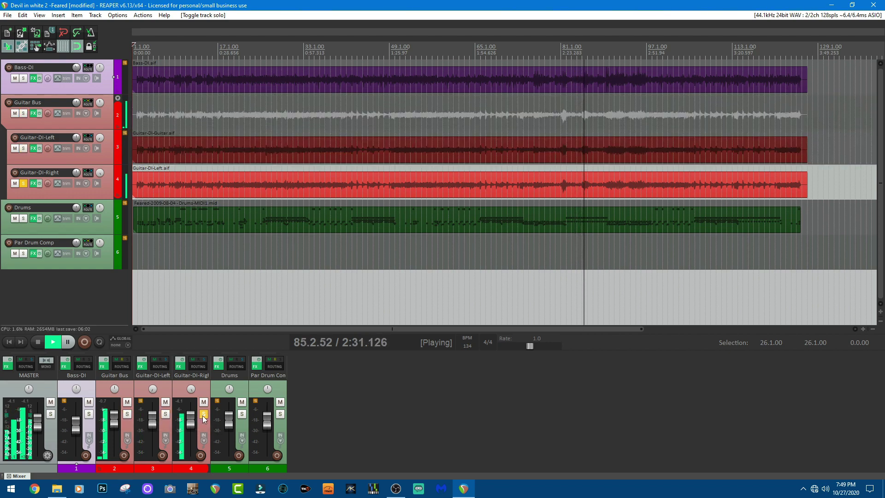
{"action": "left_click", "coordinate": [203, 414]}
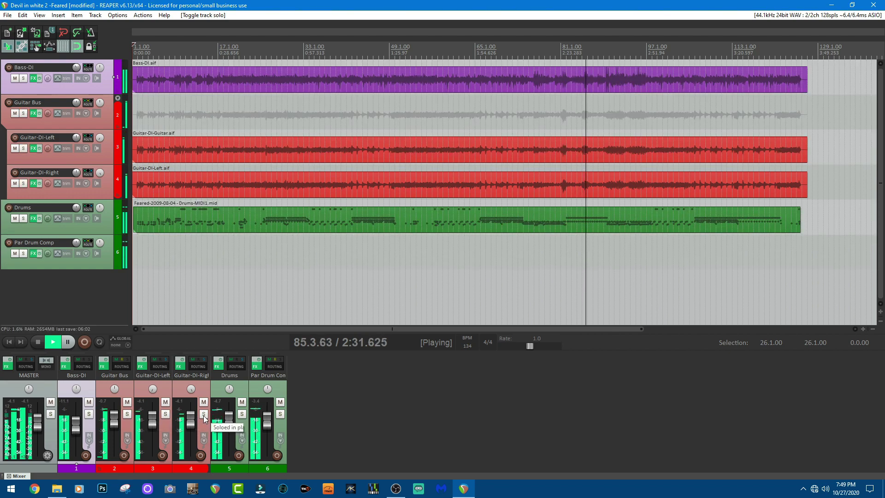
Step: Solo the Bass-DI track and the Drums with Par Drum Comp in turn to hear each part alone, clearing the solos
{"action": "left_click", "coordinate": [89, 415]}
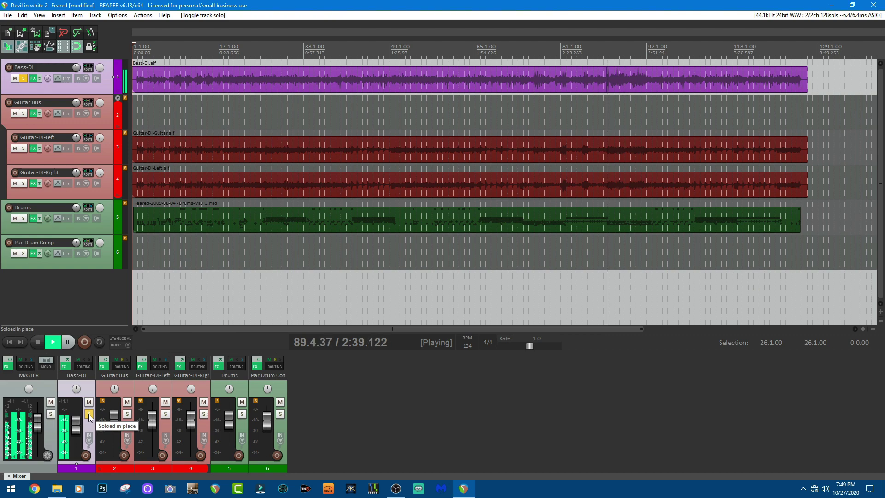
{"action": "left_click", "coordinate": [90, 414]}
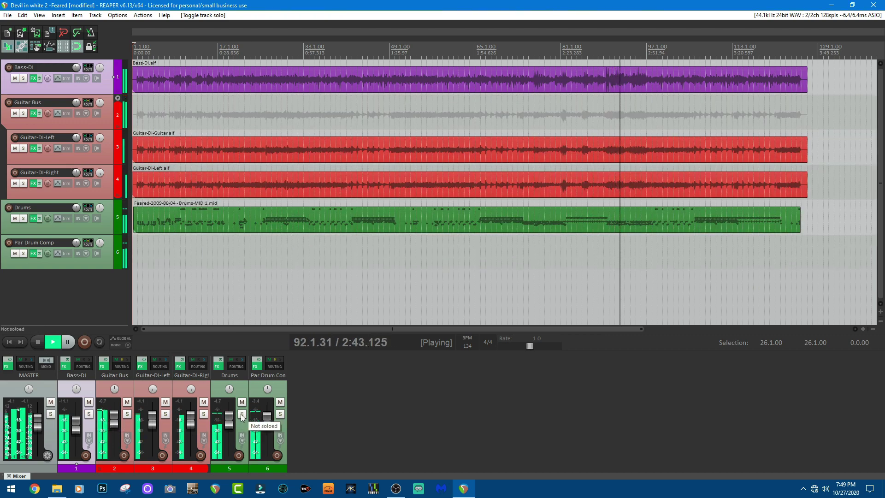
{"action": "left_click", "coordinate": [241, 414]}
{"action": "left_click", "coordinate": [241, 414]}
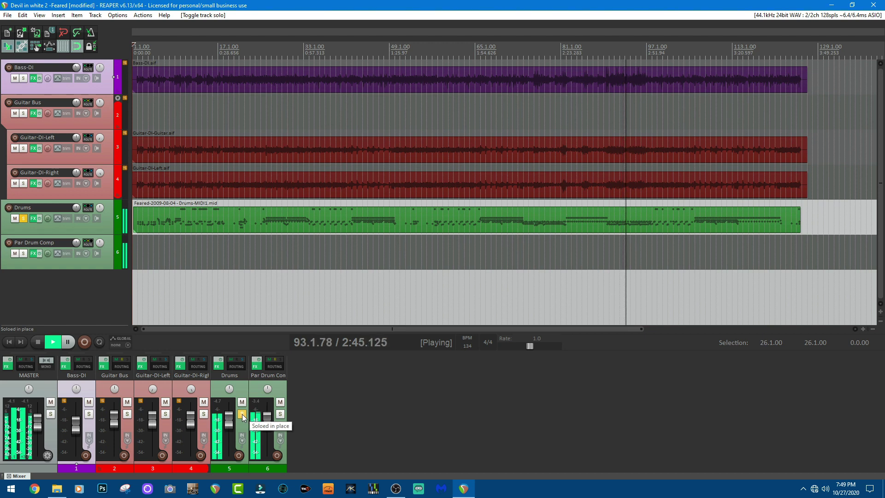
{"action": "left_click", "coordinate": [281, 414]}
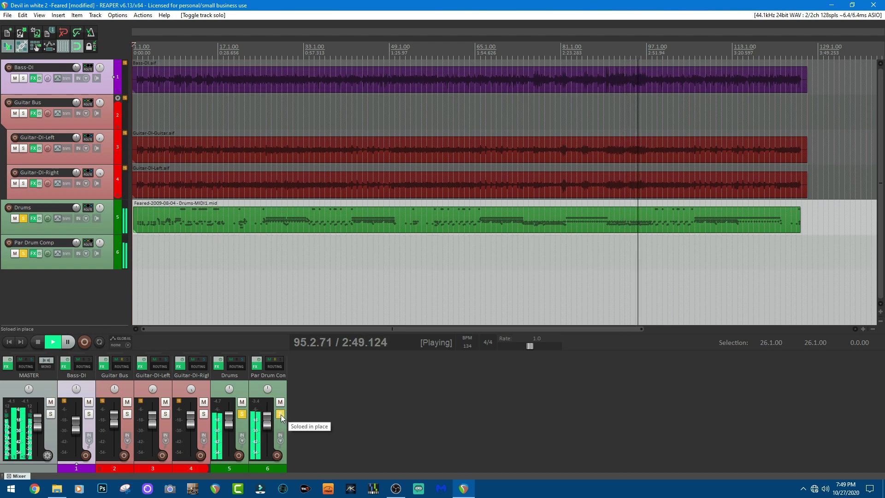
{"action": "left_click", "coordinate": [280, 414]}
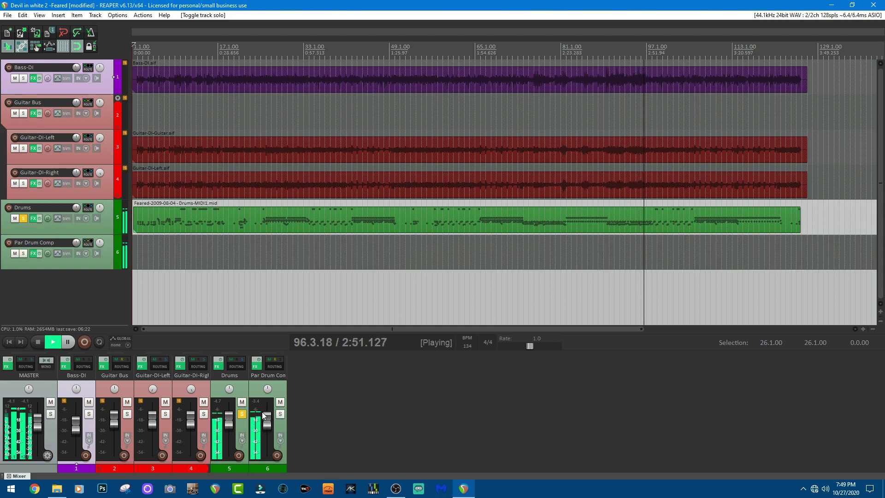
{"action": "left_click", "coordinate": [242, 414]}
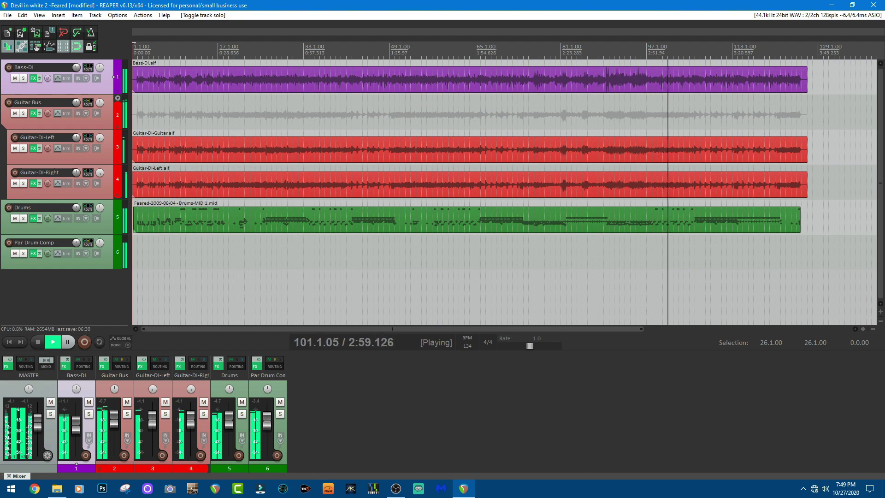
Step: Review bx_masterdesk and The Glue on the master track during playback, and close the master effects chain
{"action": "left_click", "coordinate": [9, 366]}
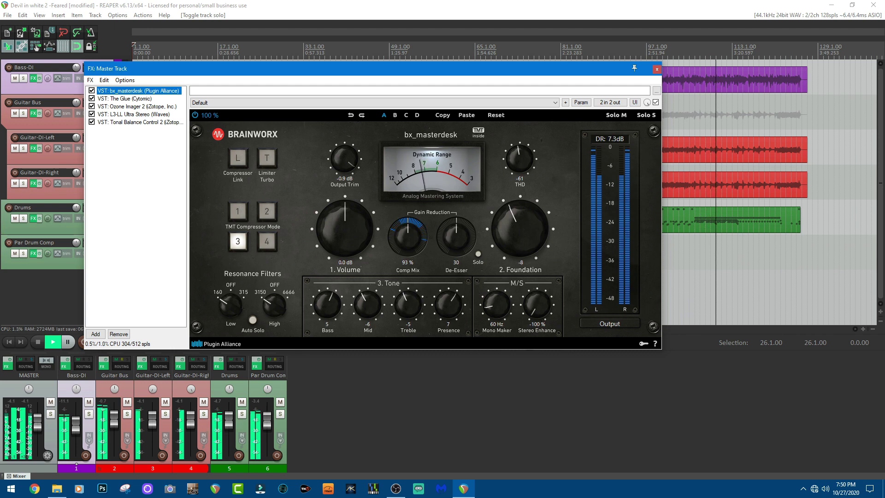
{"action": "left_click", "coordinate": [127, 99]}
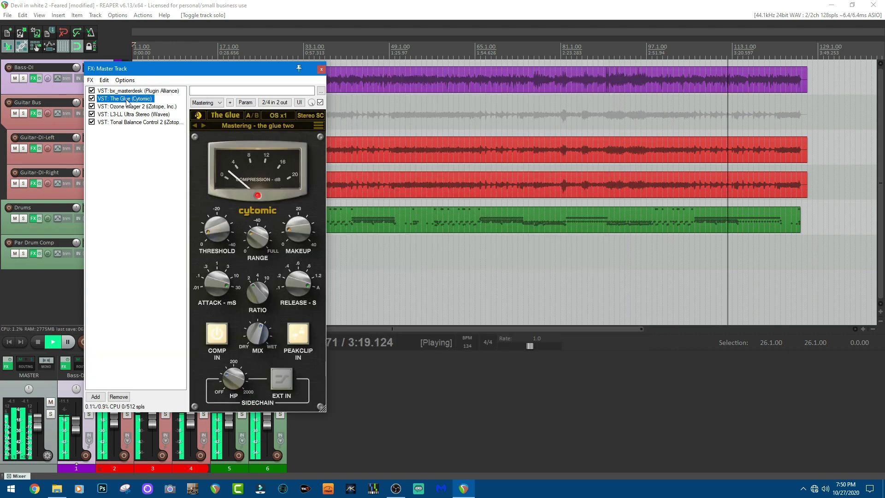
{"action": "left_click", "coordinate": [131, 91]}
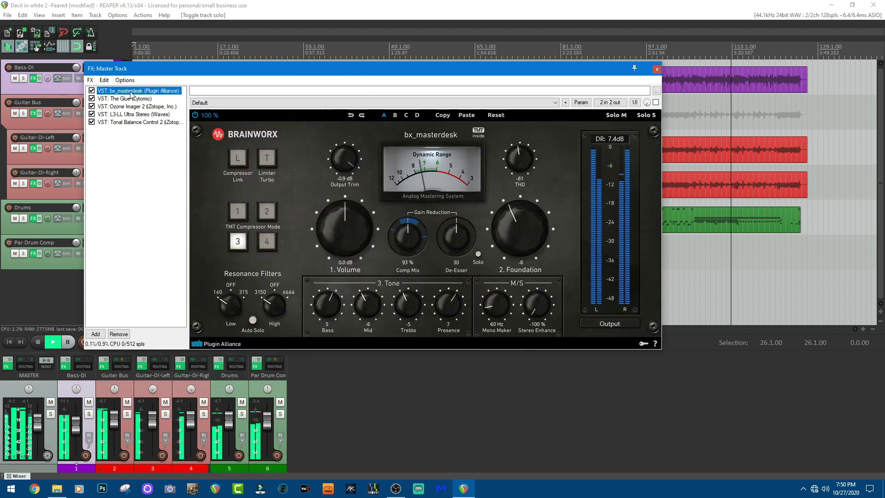
{"action": "left_click", "coordinate": [656, 69]}
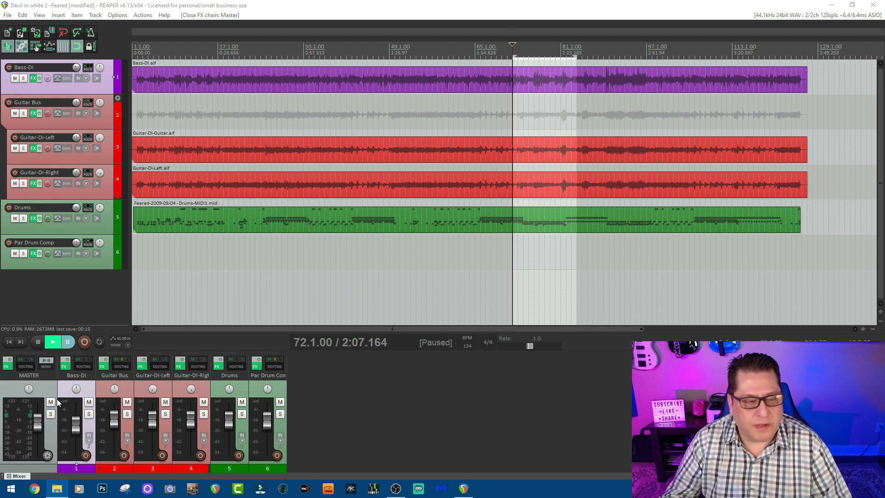
Step: Examine the master effects from bx_masterdesk through The Glue, Ozone Imager 2, L3-LL and Tonal Balance Control 2, and close the chain
{"action": "left_click", "coordinate": [8, 367]}
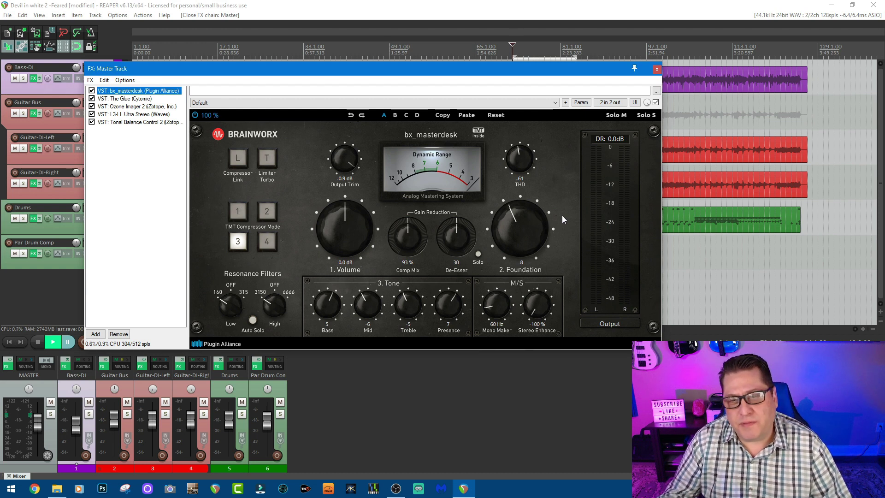
{"action": "left_click", "coordinate": [138, 98]}
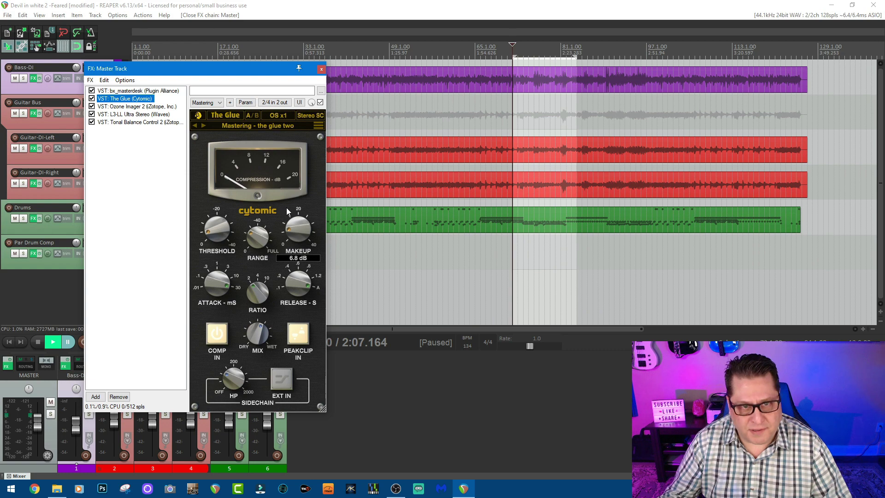
{"action": "left_click", "coordinate": [149, 107]}
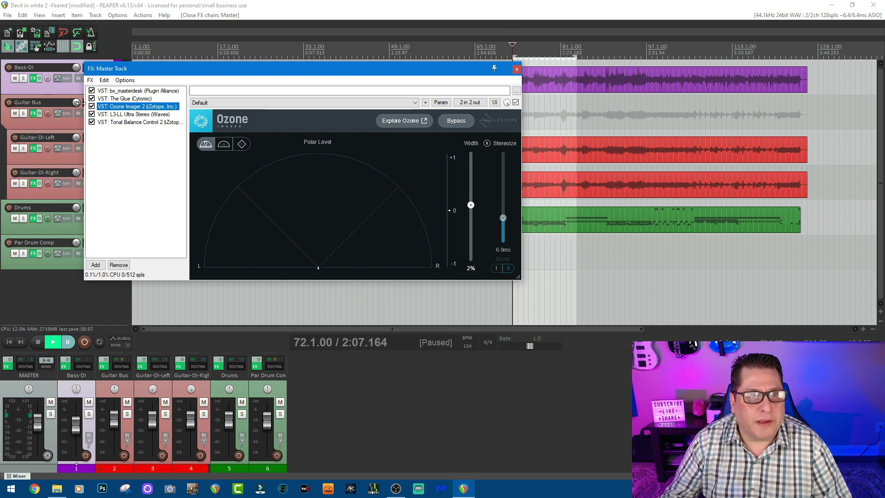
{"action": "left_click", "coordinate": [121, 115]}
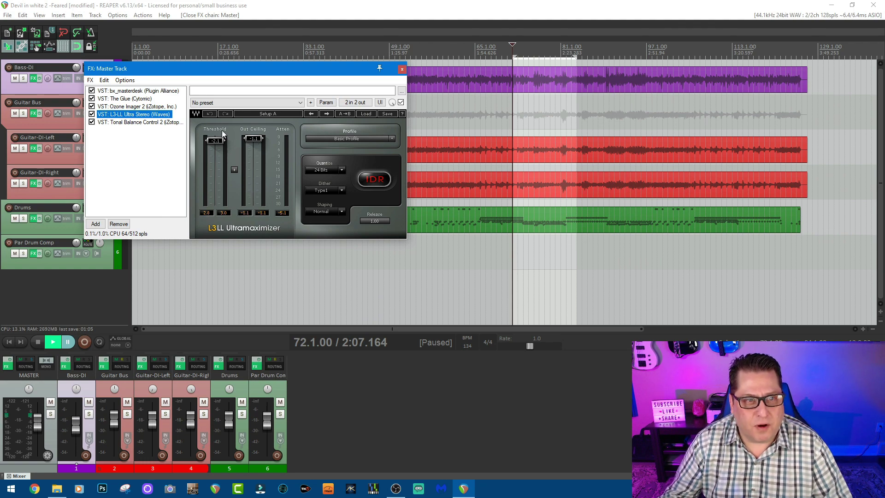
{"action": "left_click", "coordinate": [129, 122]}
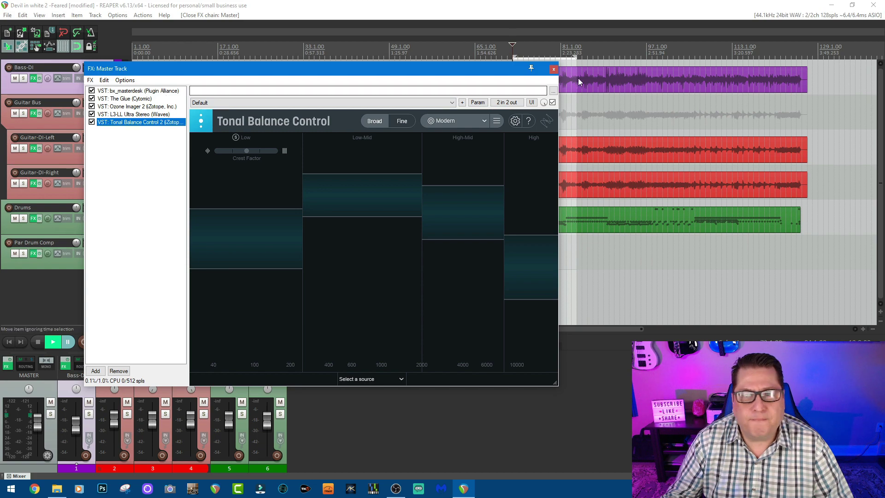
{"action": "left_click", "coordinate": [553, 69]}
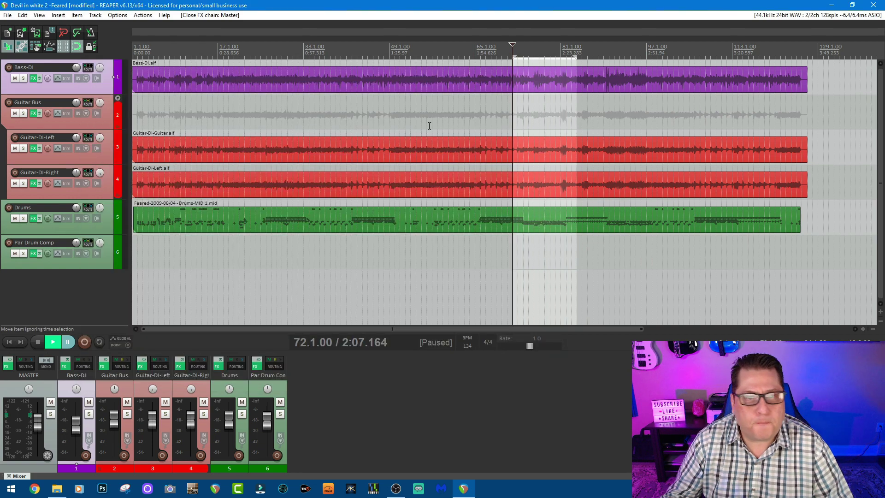
Step: Examine the drive, amp, cab and FX sections of the Duality Bass plugin on the Bass-DI track
{"action": "left_click", "coordinate": [66, 369]}
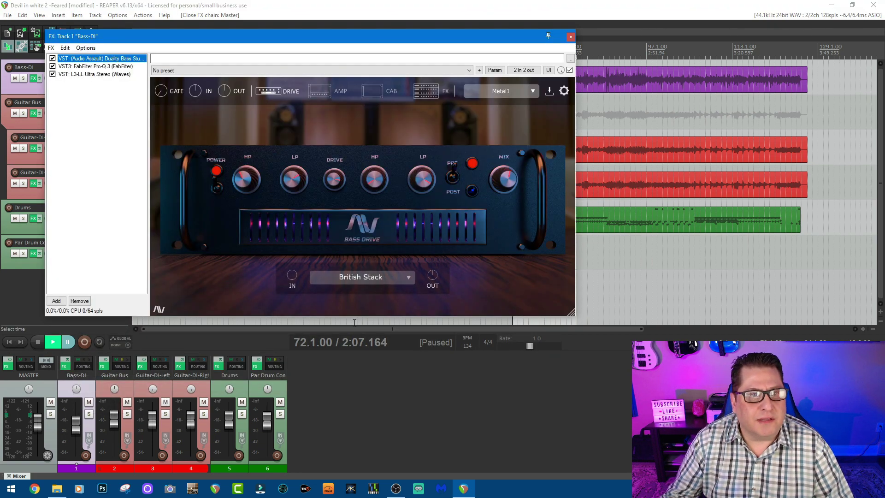
{"action": "left_click", "coordinate": [269, 92]}
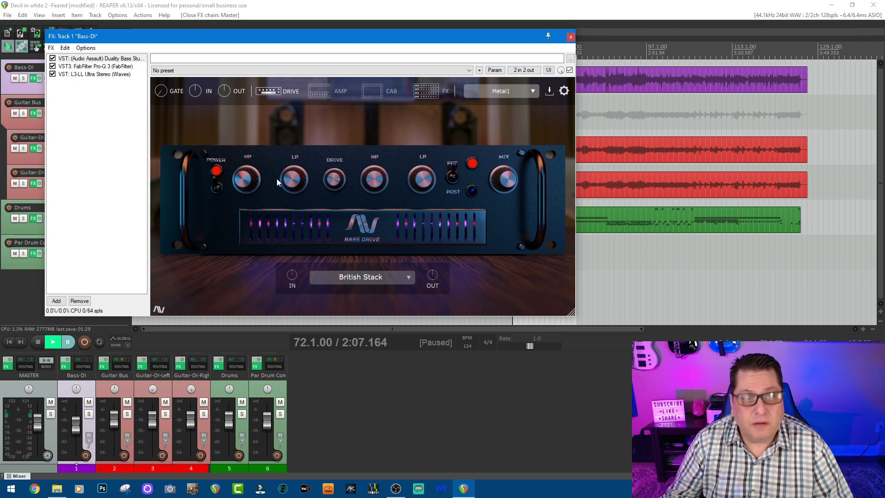
{"action": "left_click", "coordinate": [324, 93]}
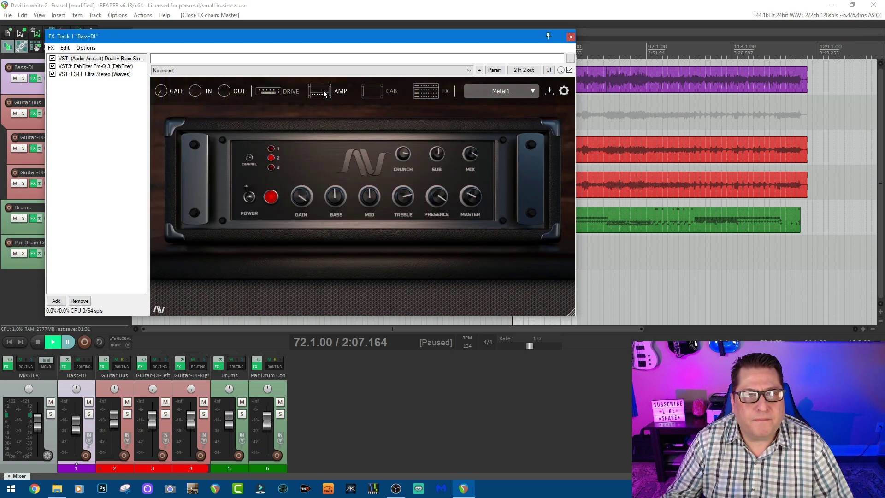
{"action": "left_click", "coordinate": [376, 99]}
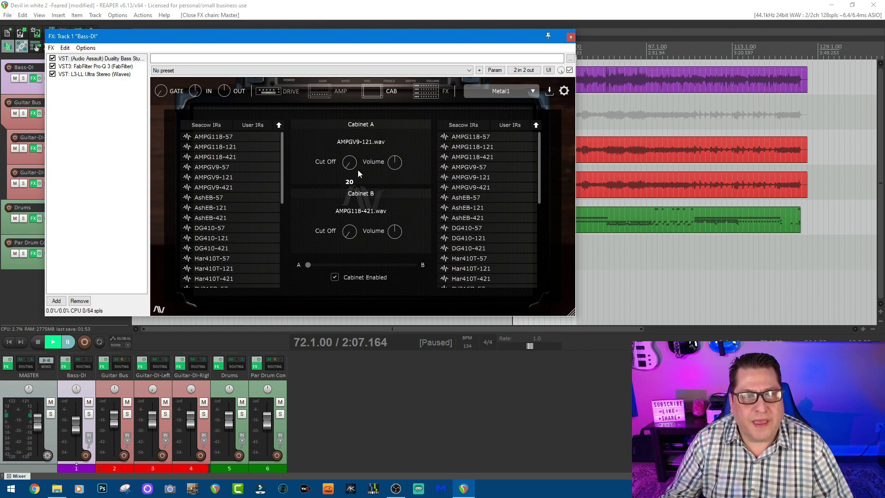
{"action": "left_click", "coordinate": [430, 91]}
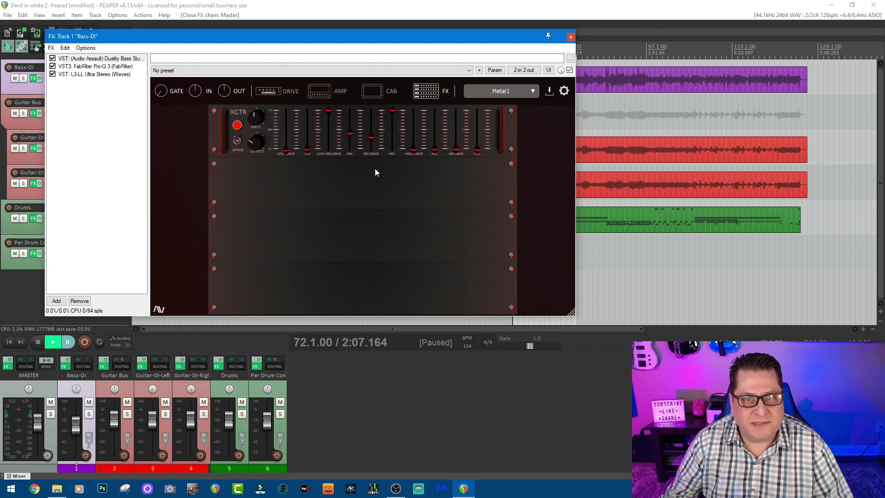
Step: Inspect the Bass-DI track's Pro-Q 3 low shelf and high-cut bands and its L3-LL limiter settings, and close the chain
{"action": "left_click", "coordinate": [115, 68]}
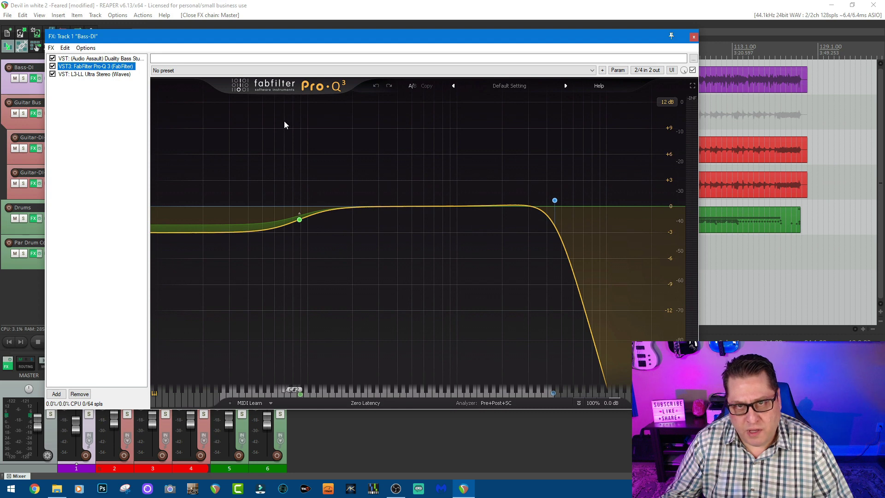
{"action": "mouse_move", "coordinate": [303, 198]}
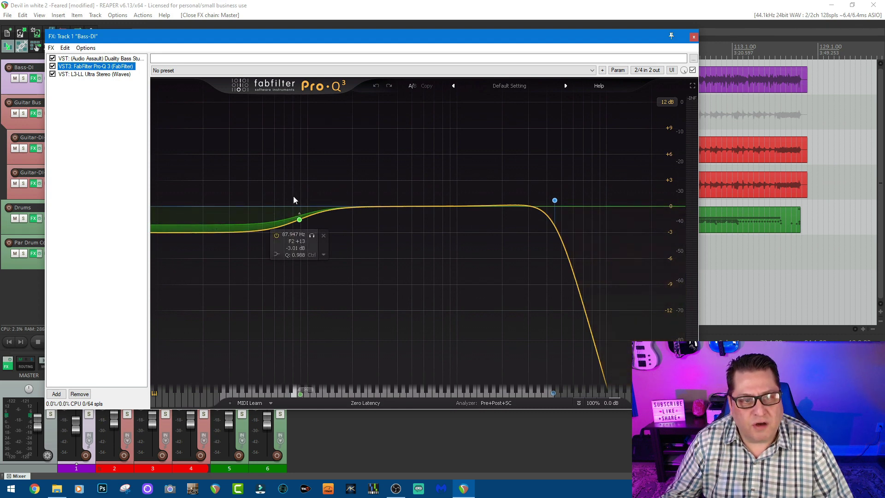
{"action": "mouse_move", "coordinate": [556, 202]}
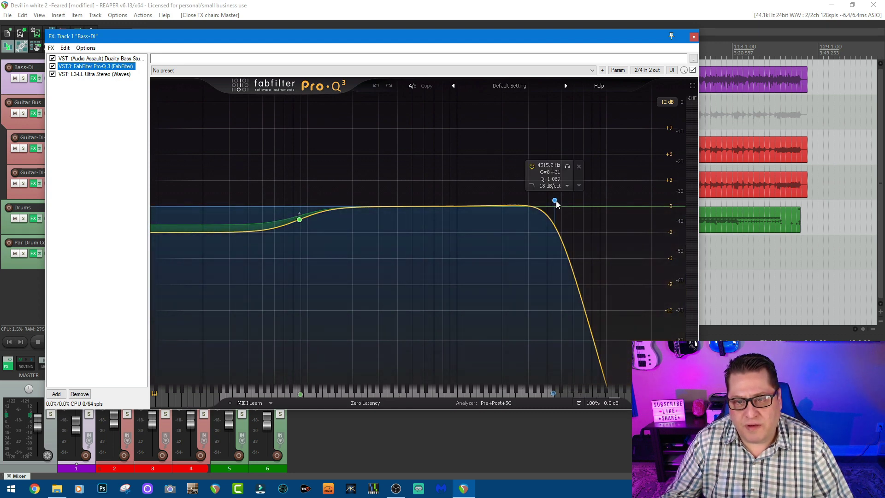
{"action": "left_click", "coordinate": [95, 74]}
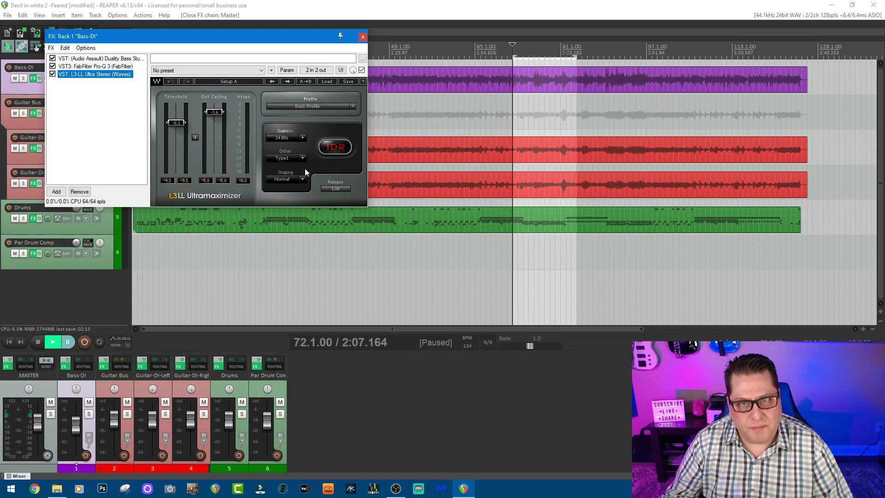
{"action": "left_click", "coordinate": [115, 59]}
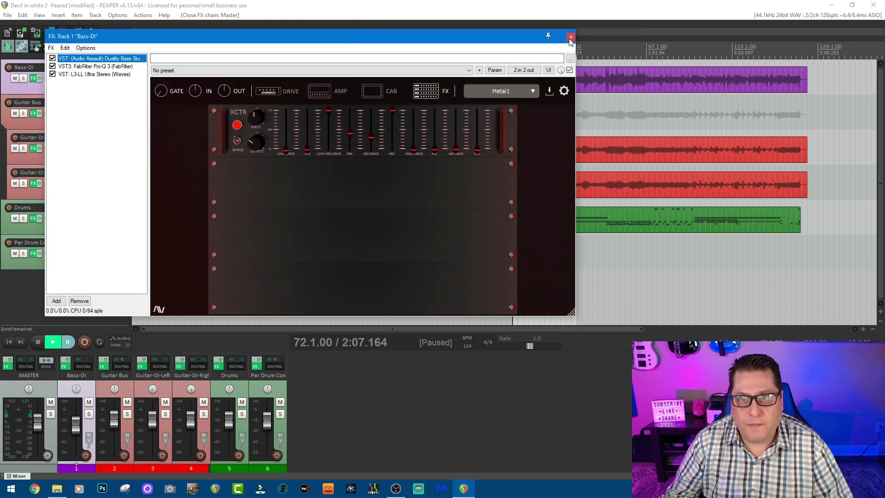
{"action": "left_click", "coordinate": [570, 36]}
Step: Examine the Guitar Bus's Pro-Q 3 and API-550A equalizers, setting the API-550A output to 1.4
{"action": "left_click", "coordinate": [103, 366]}
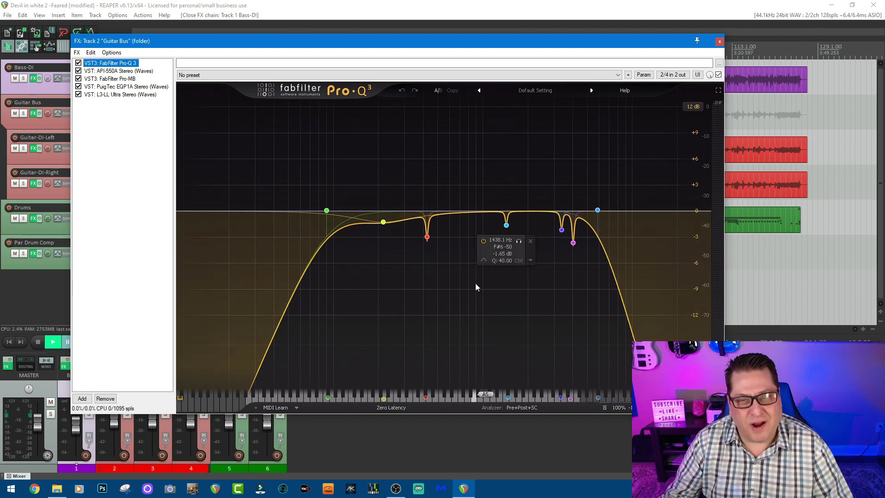
{"action": "left_click", "coordinate": [129, 71]}
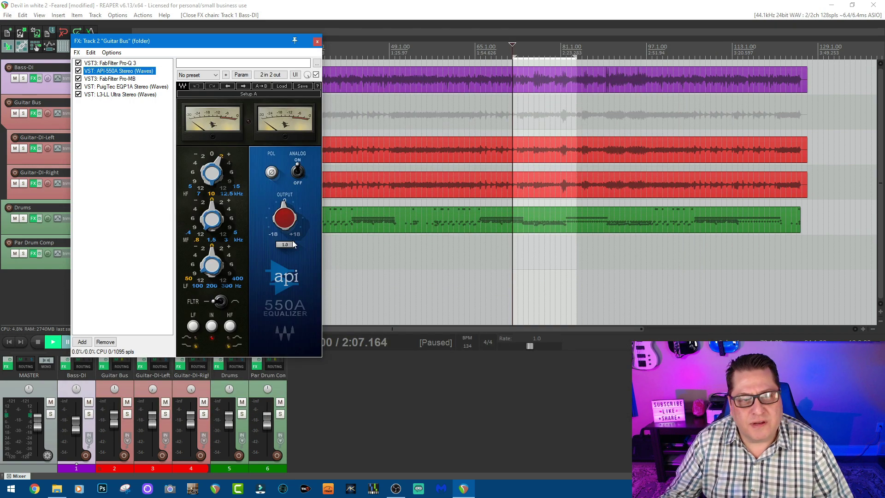
{"action": "scroll", "coordinate": [294, 244], "scroll_direction": "up", "scroll_amount": 4}
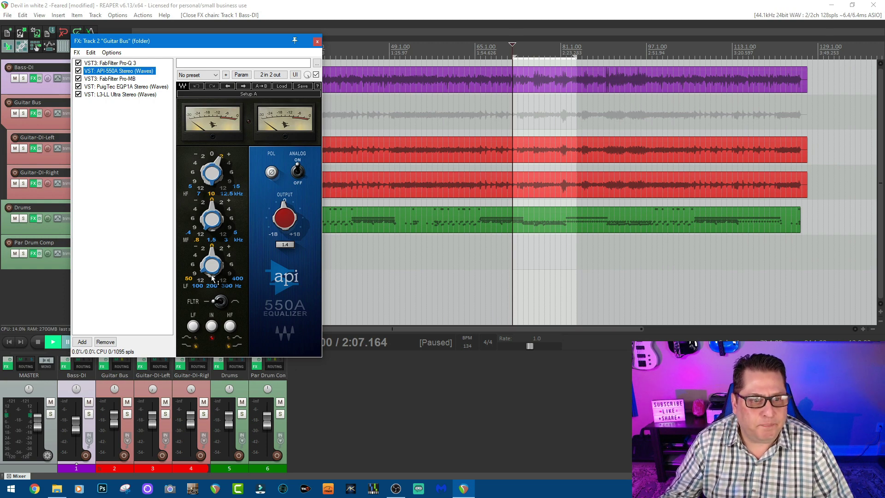
Step: Inspect the Guitar Bus's Pro-MB, PuigTec EQP1A and L3-LL settings, and close the chain
{"action": "left_click", "coordinate": [94, 79]}
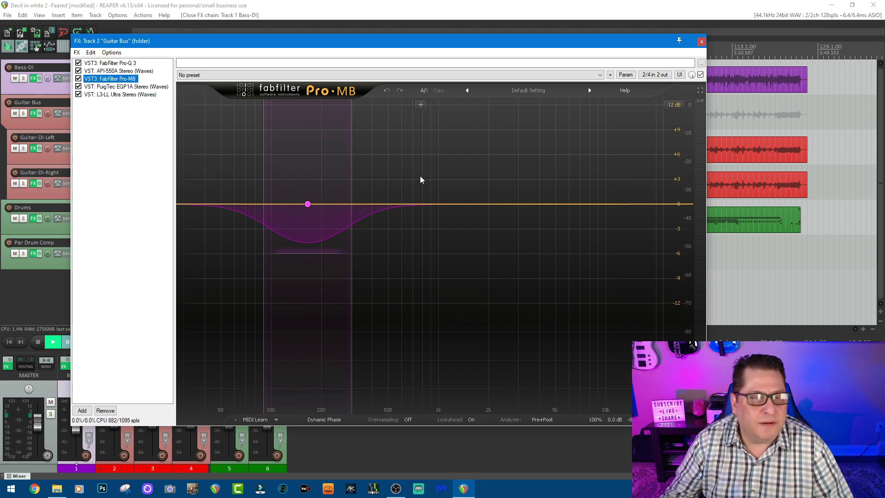
{"action": "left_click", "coordinate": [96, 88]}
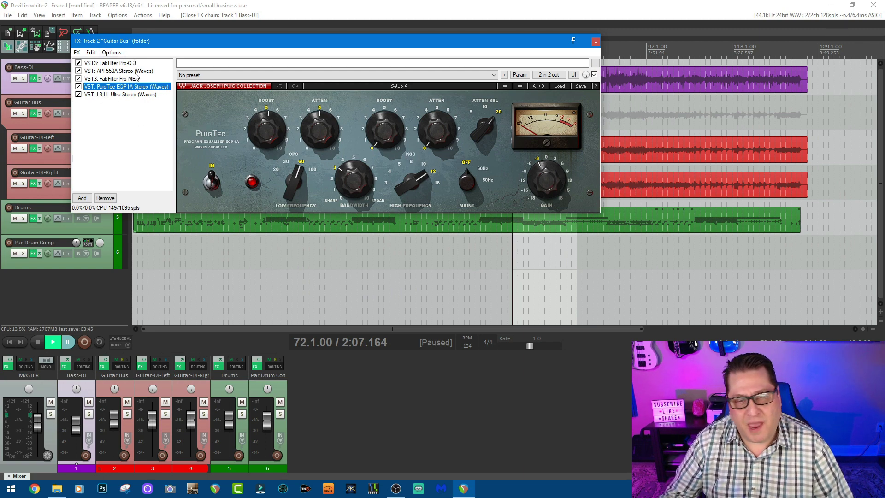
{"action": "left_click", "coordinate": [130, 94]}
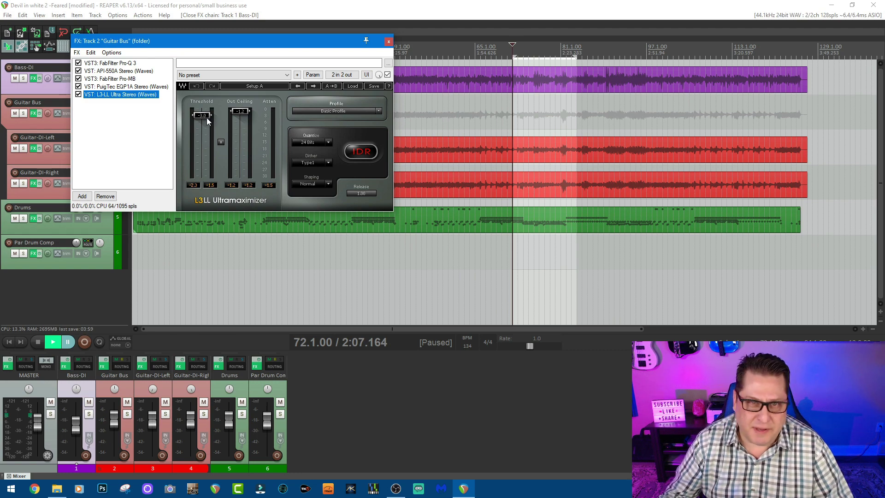
{"action": "left_click", "coordinate": [110, 64]}
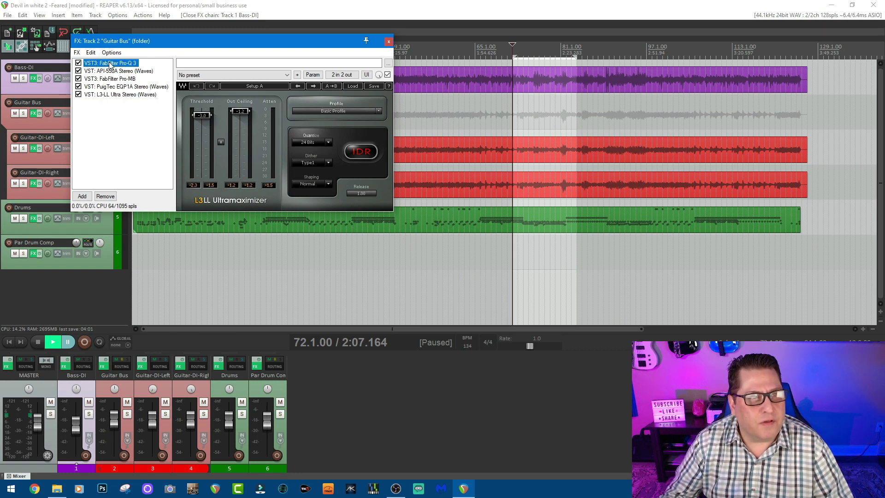
{"action": "left_click", "coordinate": [728, 39]}
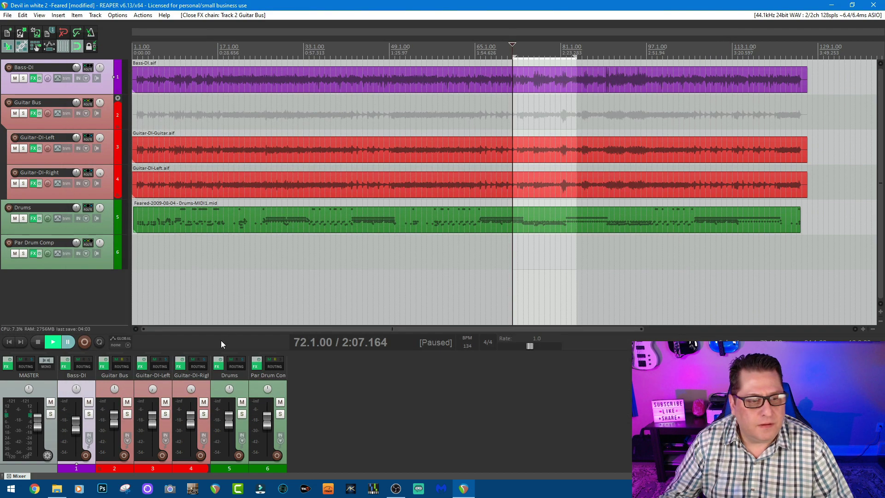
Step: Examine the stomp, amp, cab and FX sections of ReAmp Studio on the Guitar-DI-Left track
{"action": "left_click", "coordinate": [144, 367]}
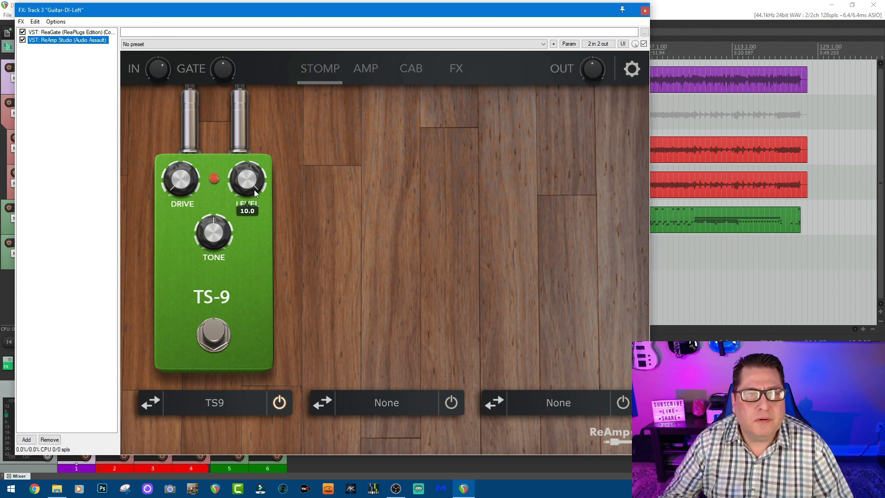
{"action": "mouse_move", "coordinate": [217, 220]}
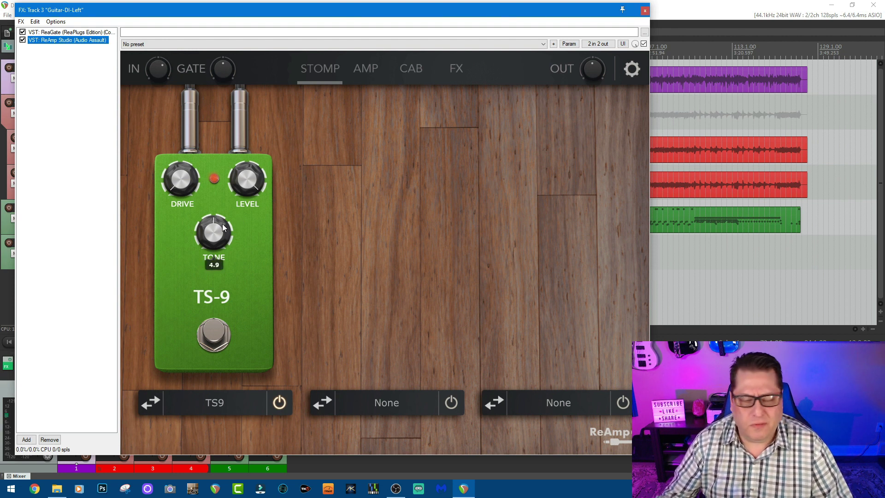
{"action": "left_click", "coordinate": [375, 69]}
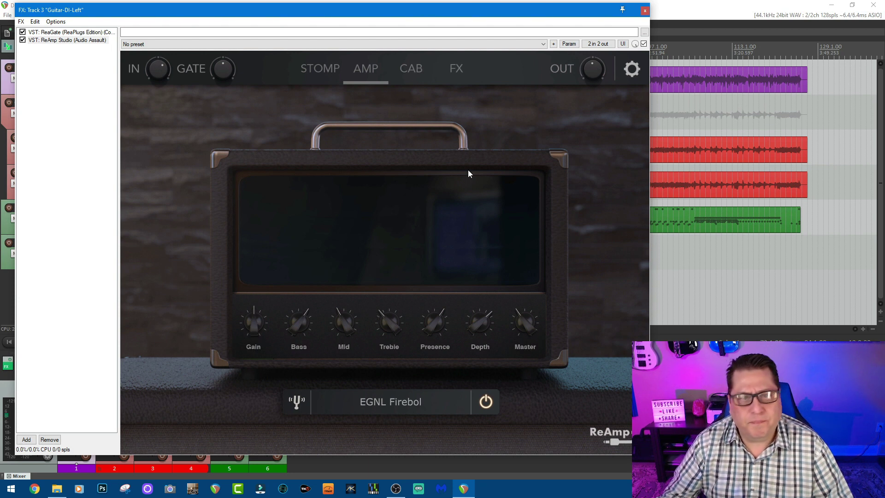
{"action": "left_click", "coordinate": [406, 69]}
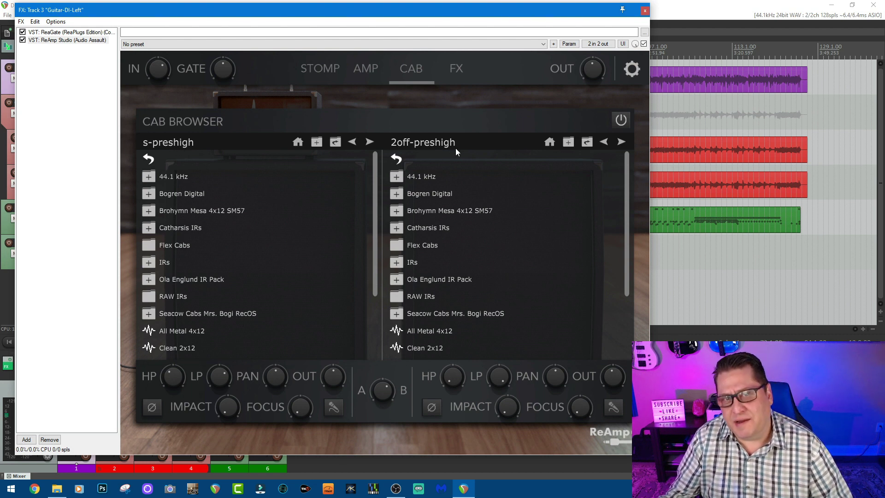
{"action": "mouse_move", "coordinate": [385, 396]}
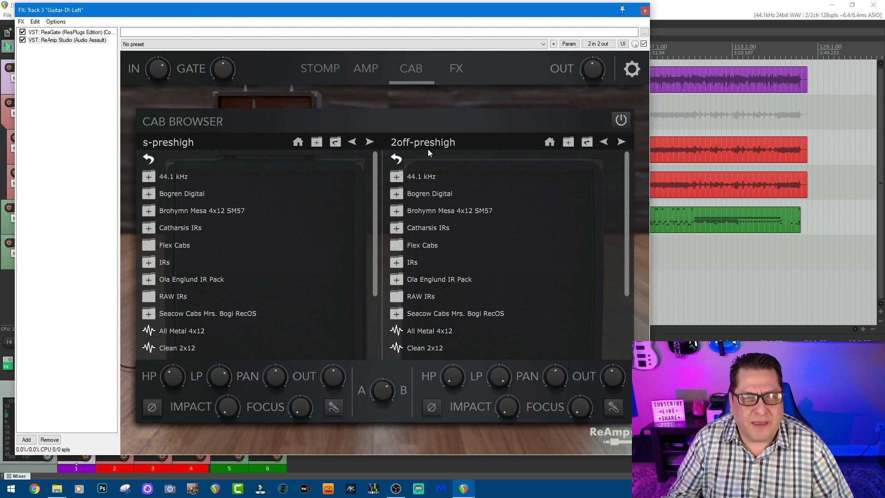
{"action": "left_click", "coordinate": [461, 70]}
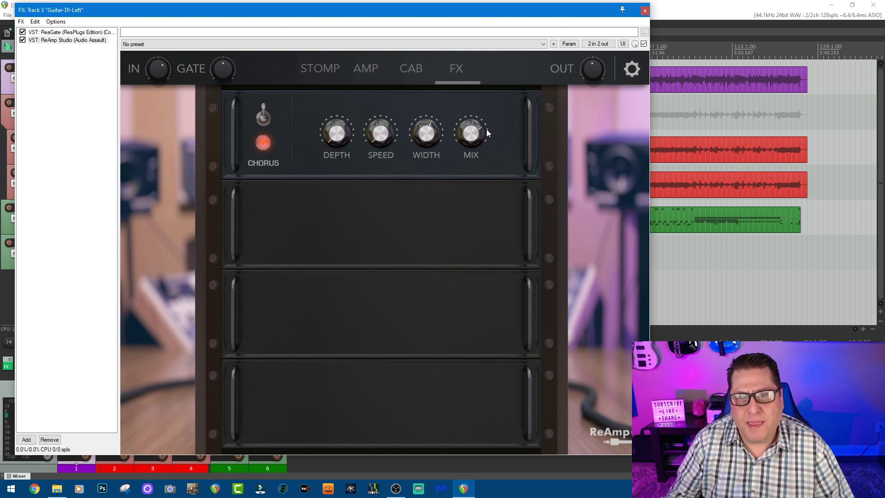
{"action": "mouse_move", "coordinate": [488, 123]}
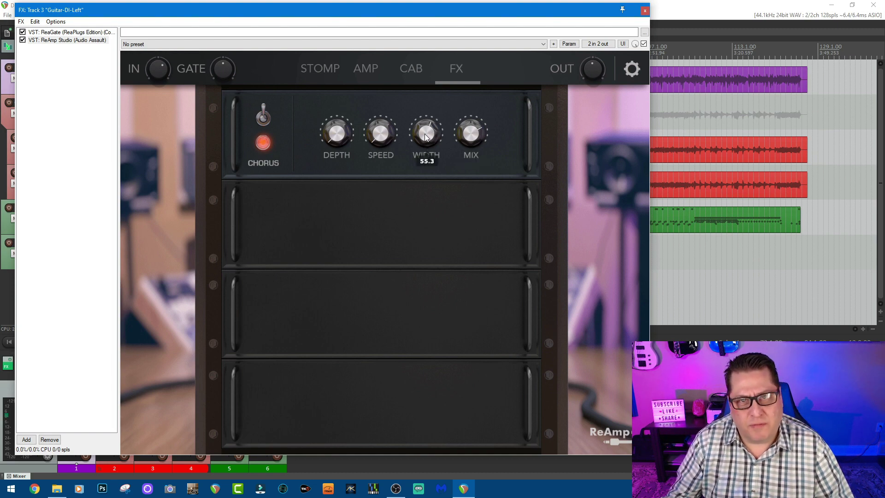
Step: Inspect ReaGate on the Guitar-DI-Left track, revisit ReAmp Studio's TS-9 stomp section, and close the chain
{"action": "left_click", "coordinate": [99, 32]}
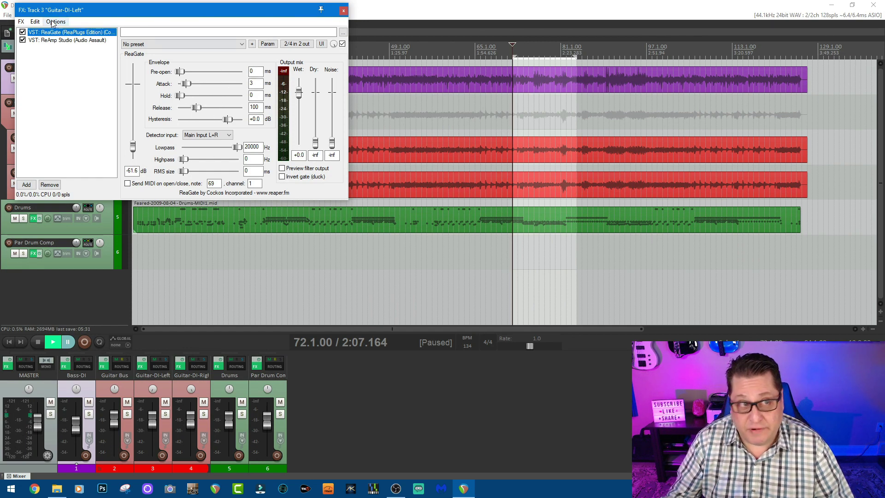
{"action": "left_click", "coordinate": [62, 41]}
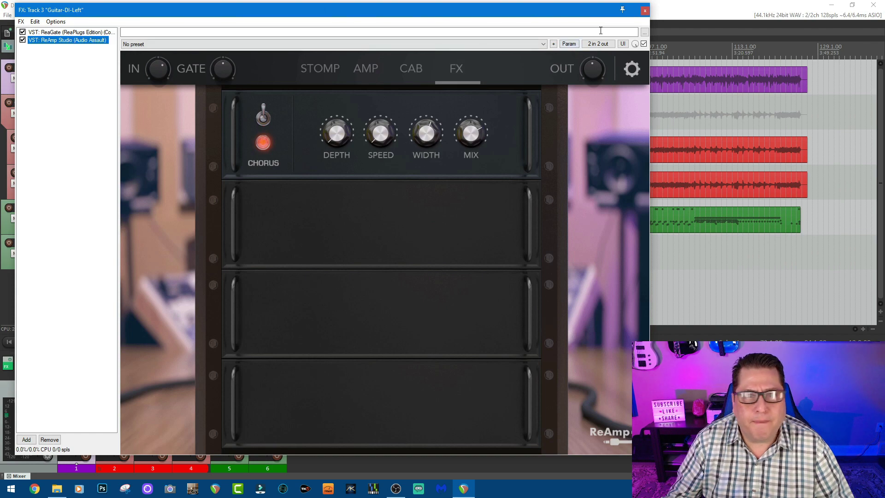
{"action": "left_click", "coordinate": [325, 71]}
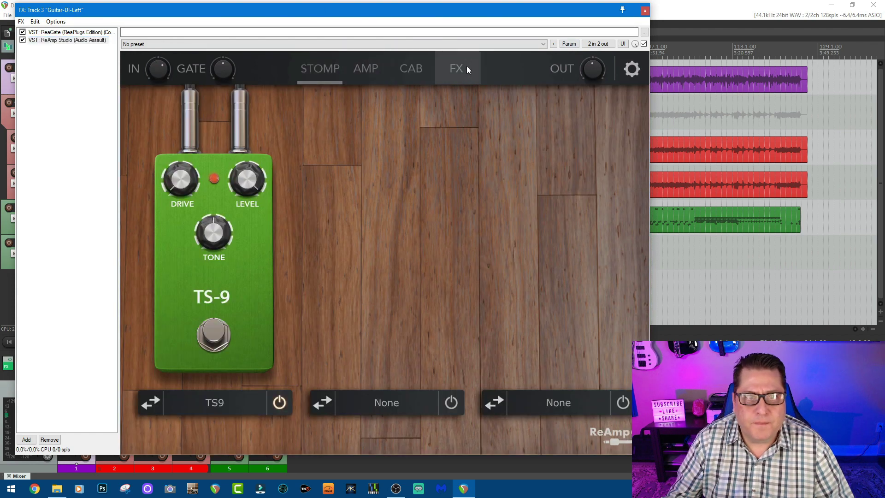
{"action": "left_click", "coordinate": [644, 11]}
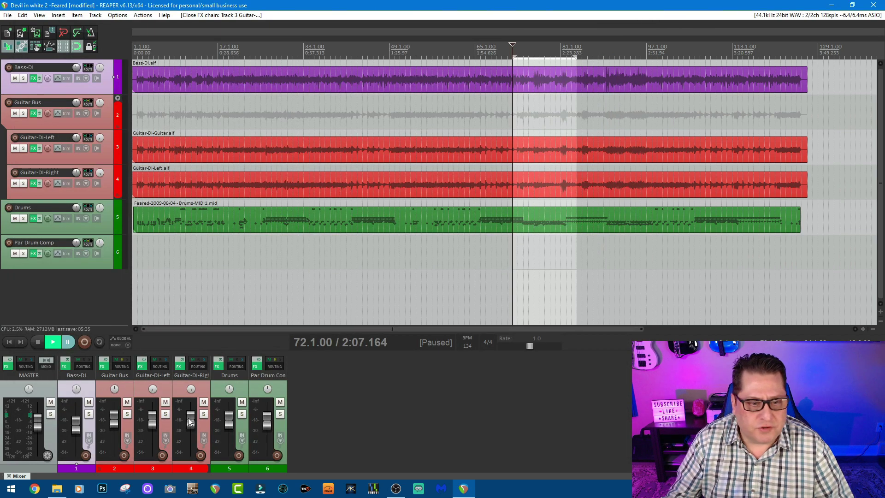
Step: Inspect EZdrummer, the bx_console SSL 4000 E and L3-LL on the Drums track, and close the chain
{"action": "left_click", "coordinate": [218, 366]}
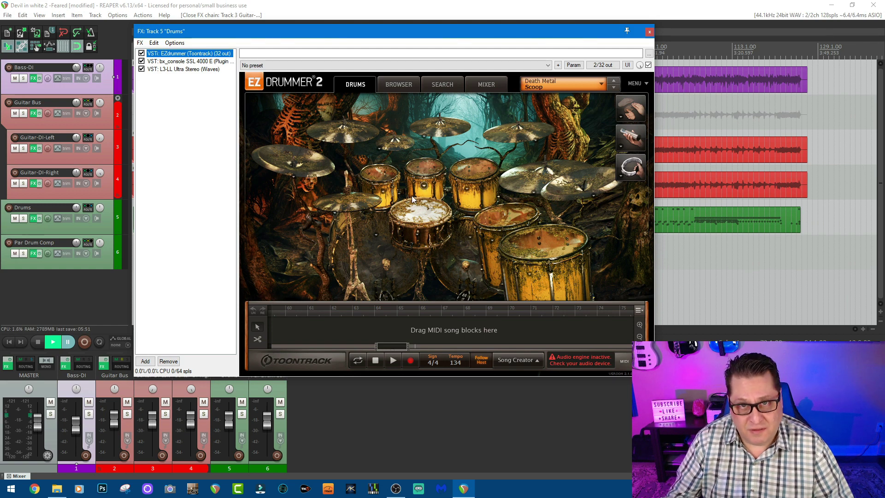
{"action": "left_click", "coordinate": [206, 62]}
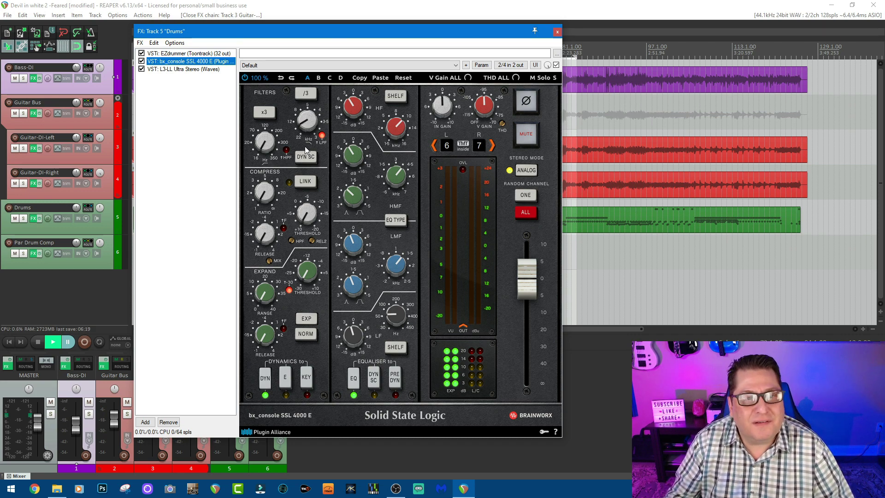
{"action": "left_click_drag", "start_coordinate": [307, 125], "coordinate": [306, 128]}
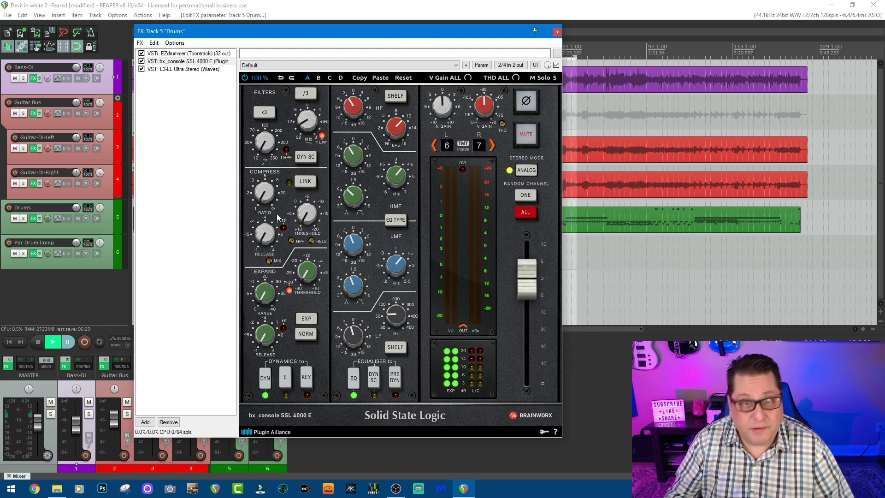
{"action": "left_click", "coordinate": [199, 69]}
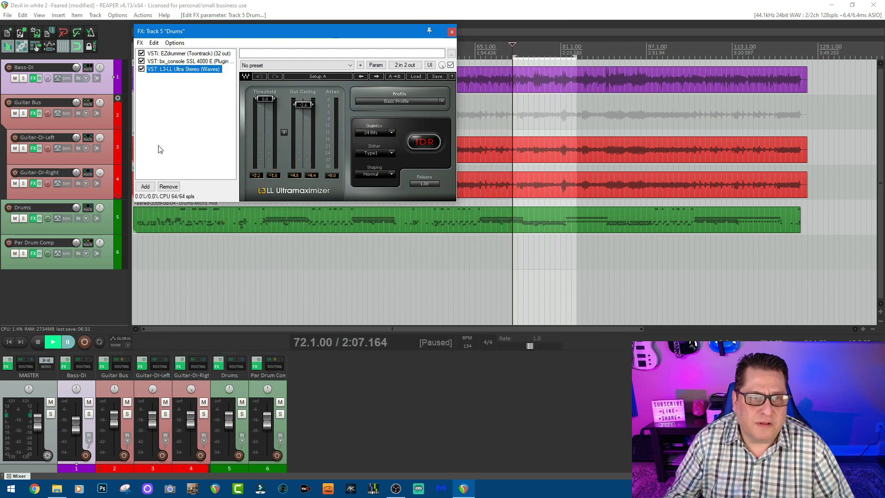
{"action": "left_click", "coordinate": [187, 54]}
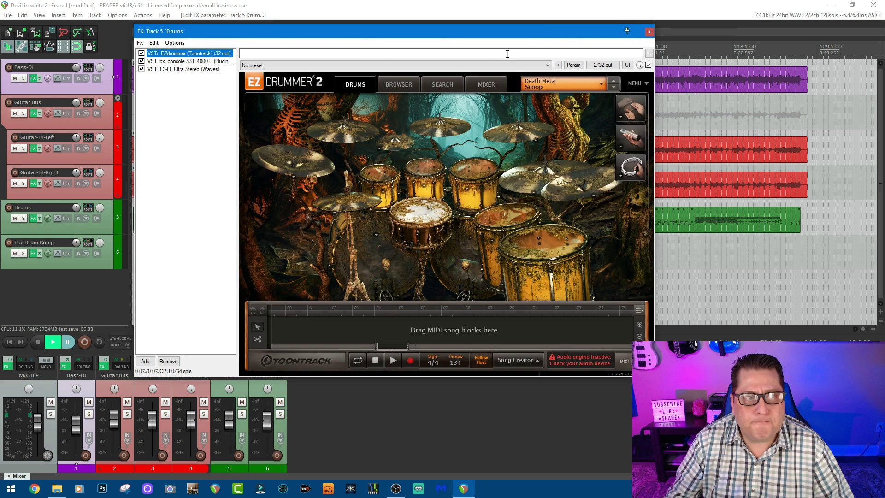
{"action": "left_click", "coordinate": [649, 31]}
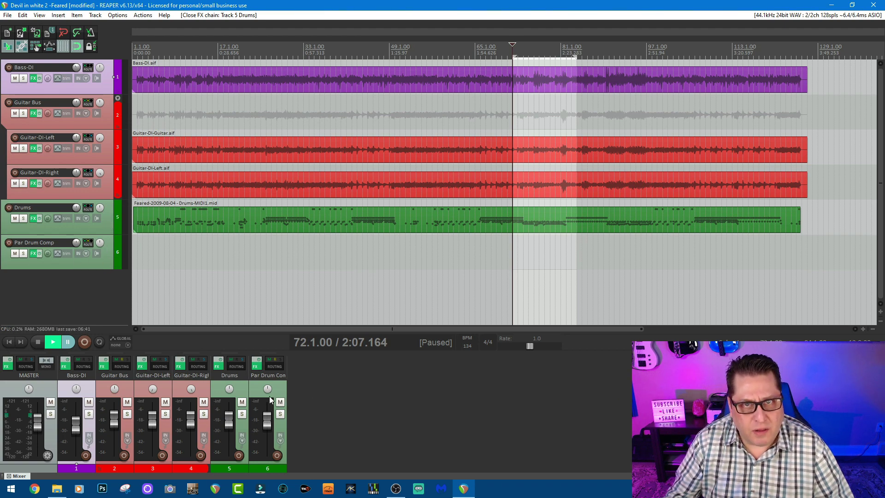
Step: Inspect the TDR Kotelnikov compressor settings on the Par Drum Comp track, and close its chain
{"action": "left_click", "coordinate": [257, 368]}
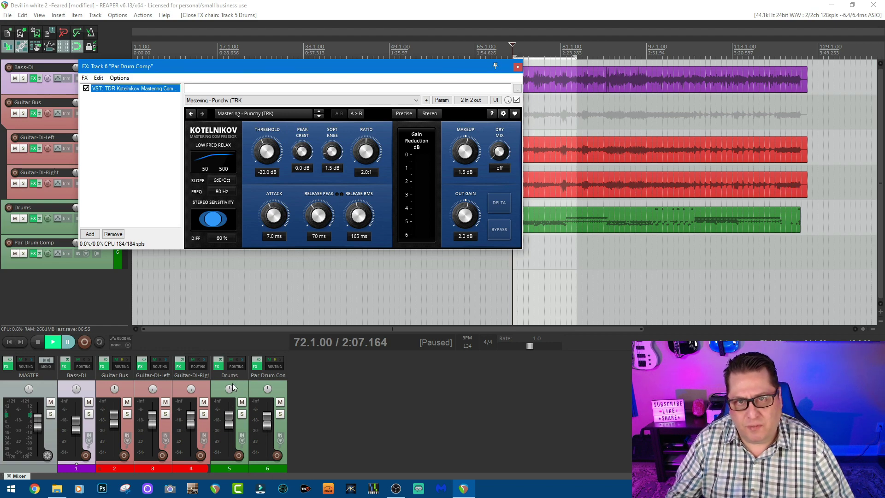
{"action": "left_click", "coordinate": [517, 67]}
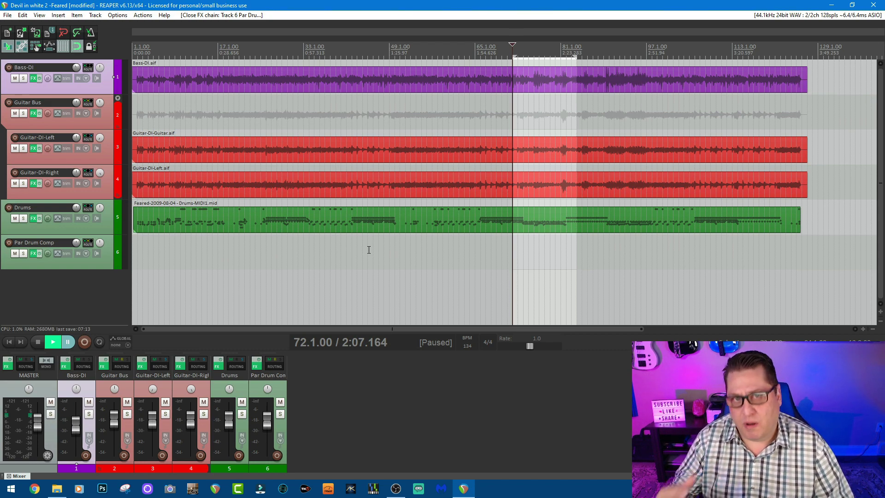
Step: Bring up bx_masterdesk on the master track and play the selected section with repeat on to check its dynamic range
{"action": "left_click", "coordinate": [8, 367]}
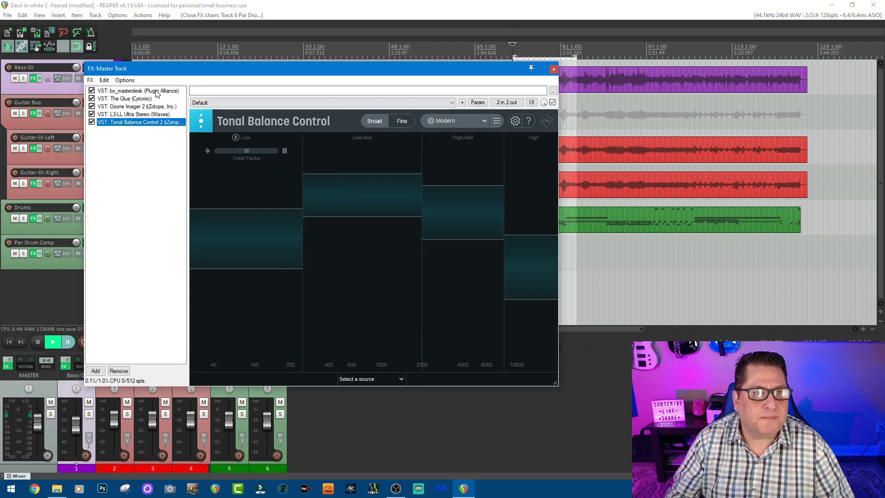
{"action": "left_click", "coordinate": [156, 91]}
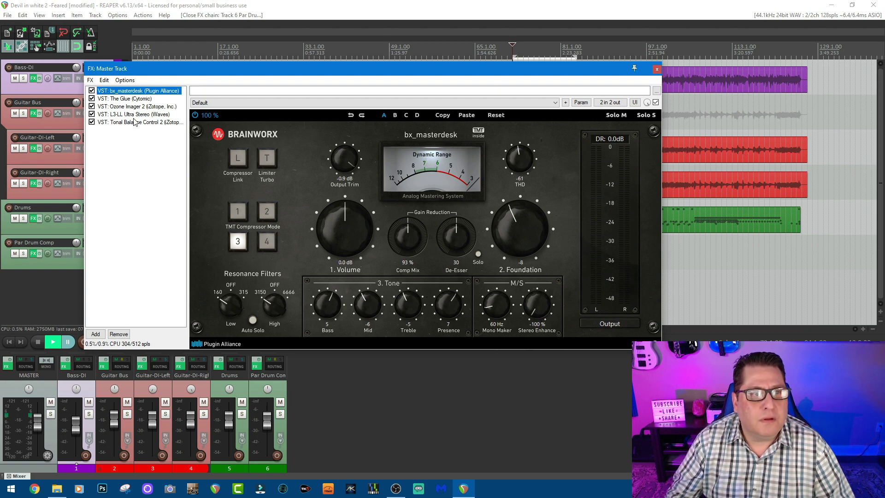
{"action": "left_click_drag", "start_coordinate": [504, 76], "coordinate": [519, 141]}
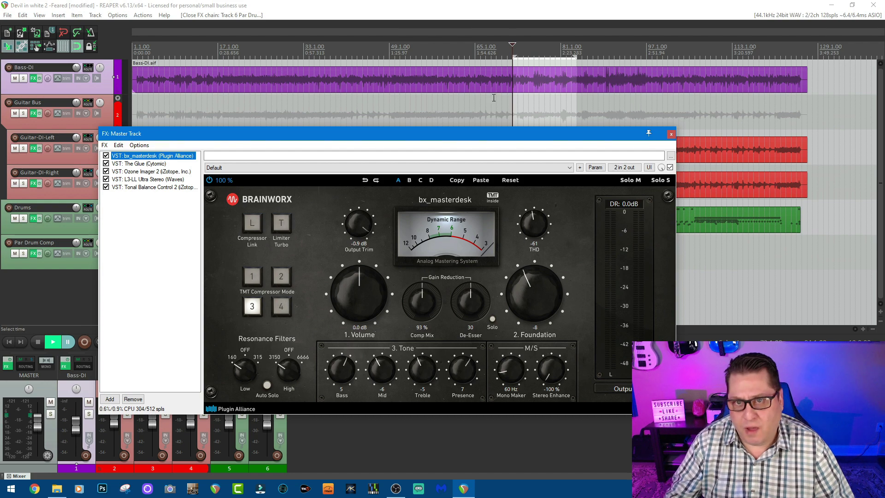
{"action": "left_click_drag", "start_coordinate": [470, 139], "coordinate": [475, 59]}
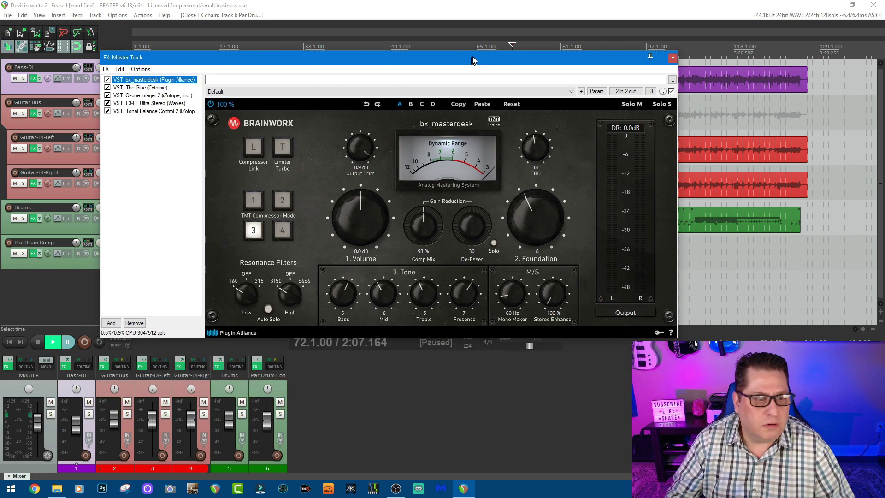
{"action": "left_click", "coordinate": [99, 342]}
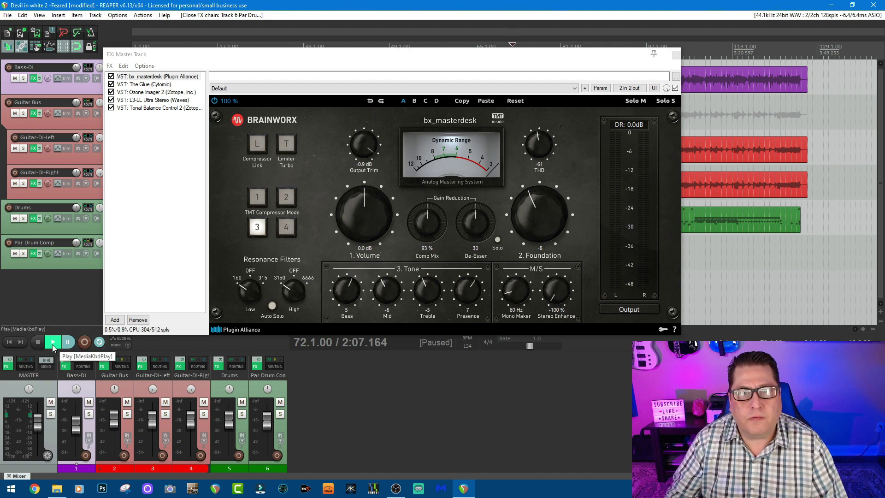
{"action": "left_click", "coordinate": [54, 343]}
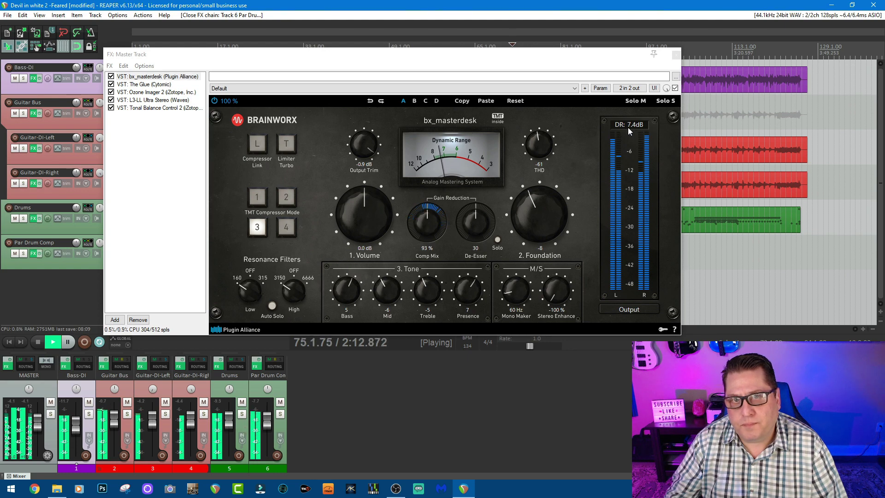
Step: Compare the mix with the Modern target in Tonal Balance Control 2's Fine and Broad views, and stop playback
{"action": "left_click", "coordinate": [177, 108]}
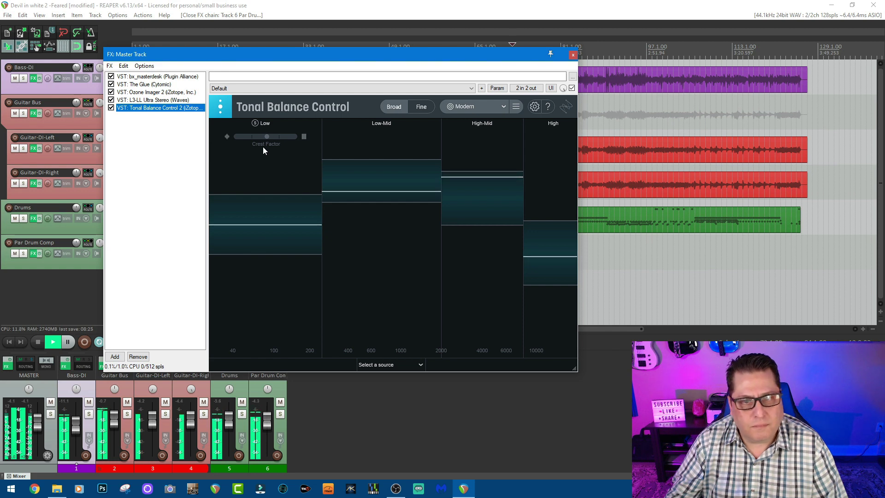
{"action": "left_click", "coordinate": [427, 107]}
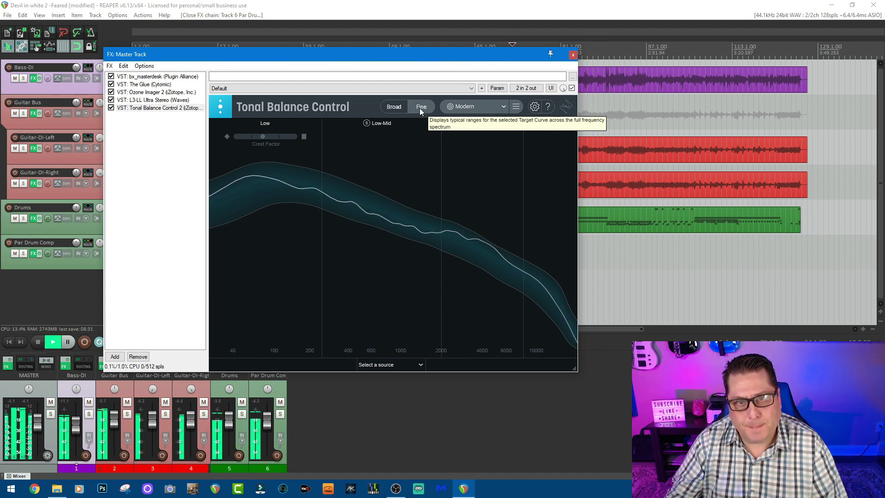
{"action": "left_click", "coordinate": [394, 107]}
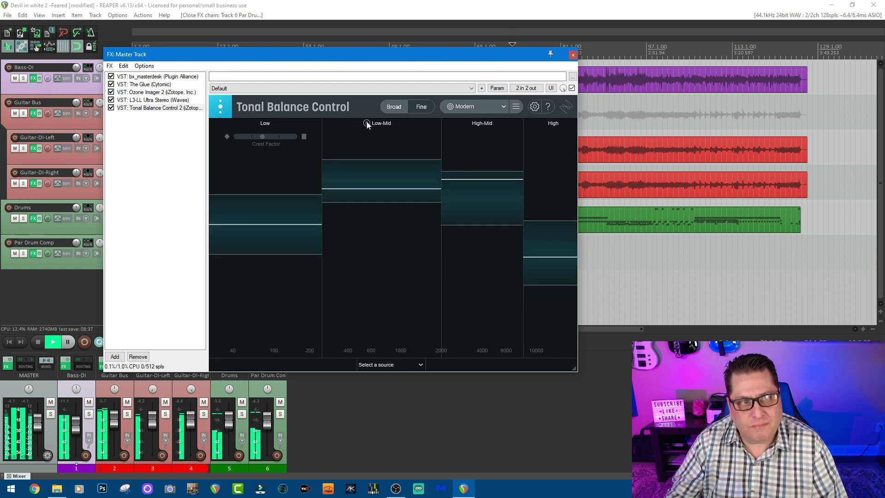
{"action": "left_click", "coordinate": [38, 343]}
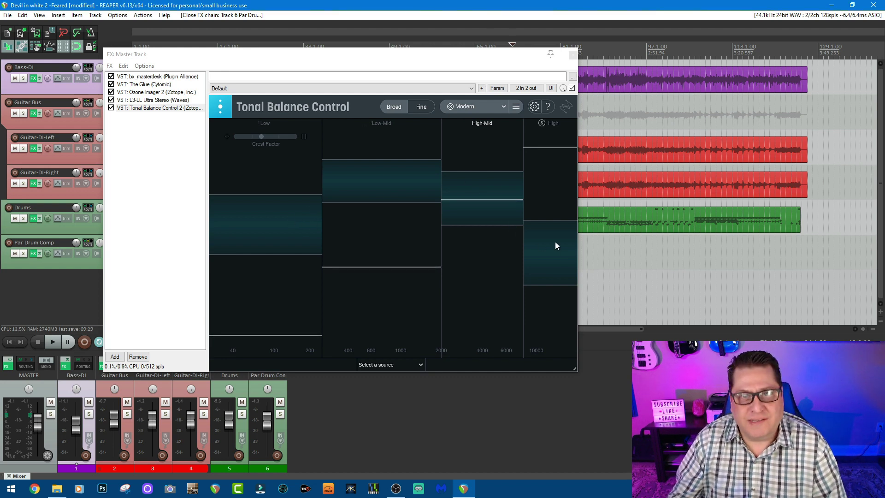
Step: Return to bx_masterdesk in the master chain to examine its settings
{"action": "left_click", "coordinate": [160, 76]}
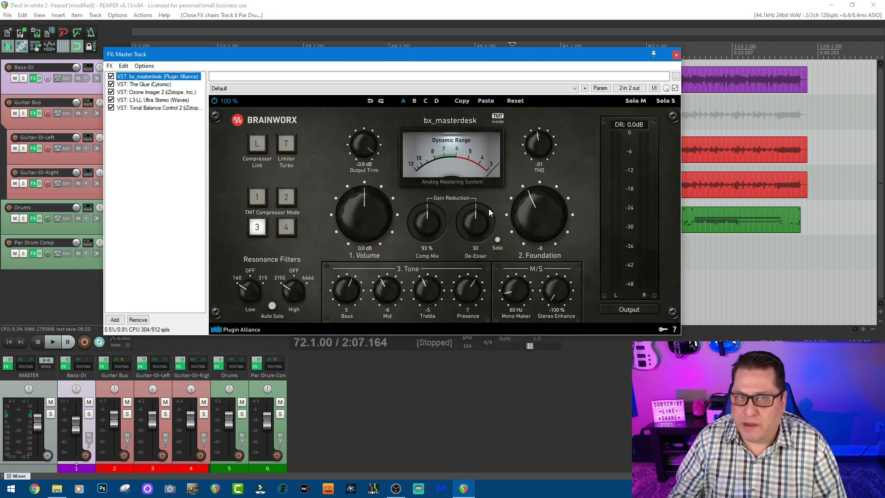